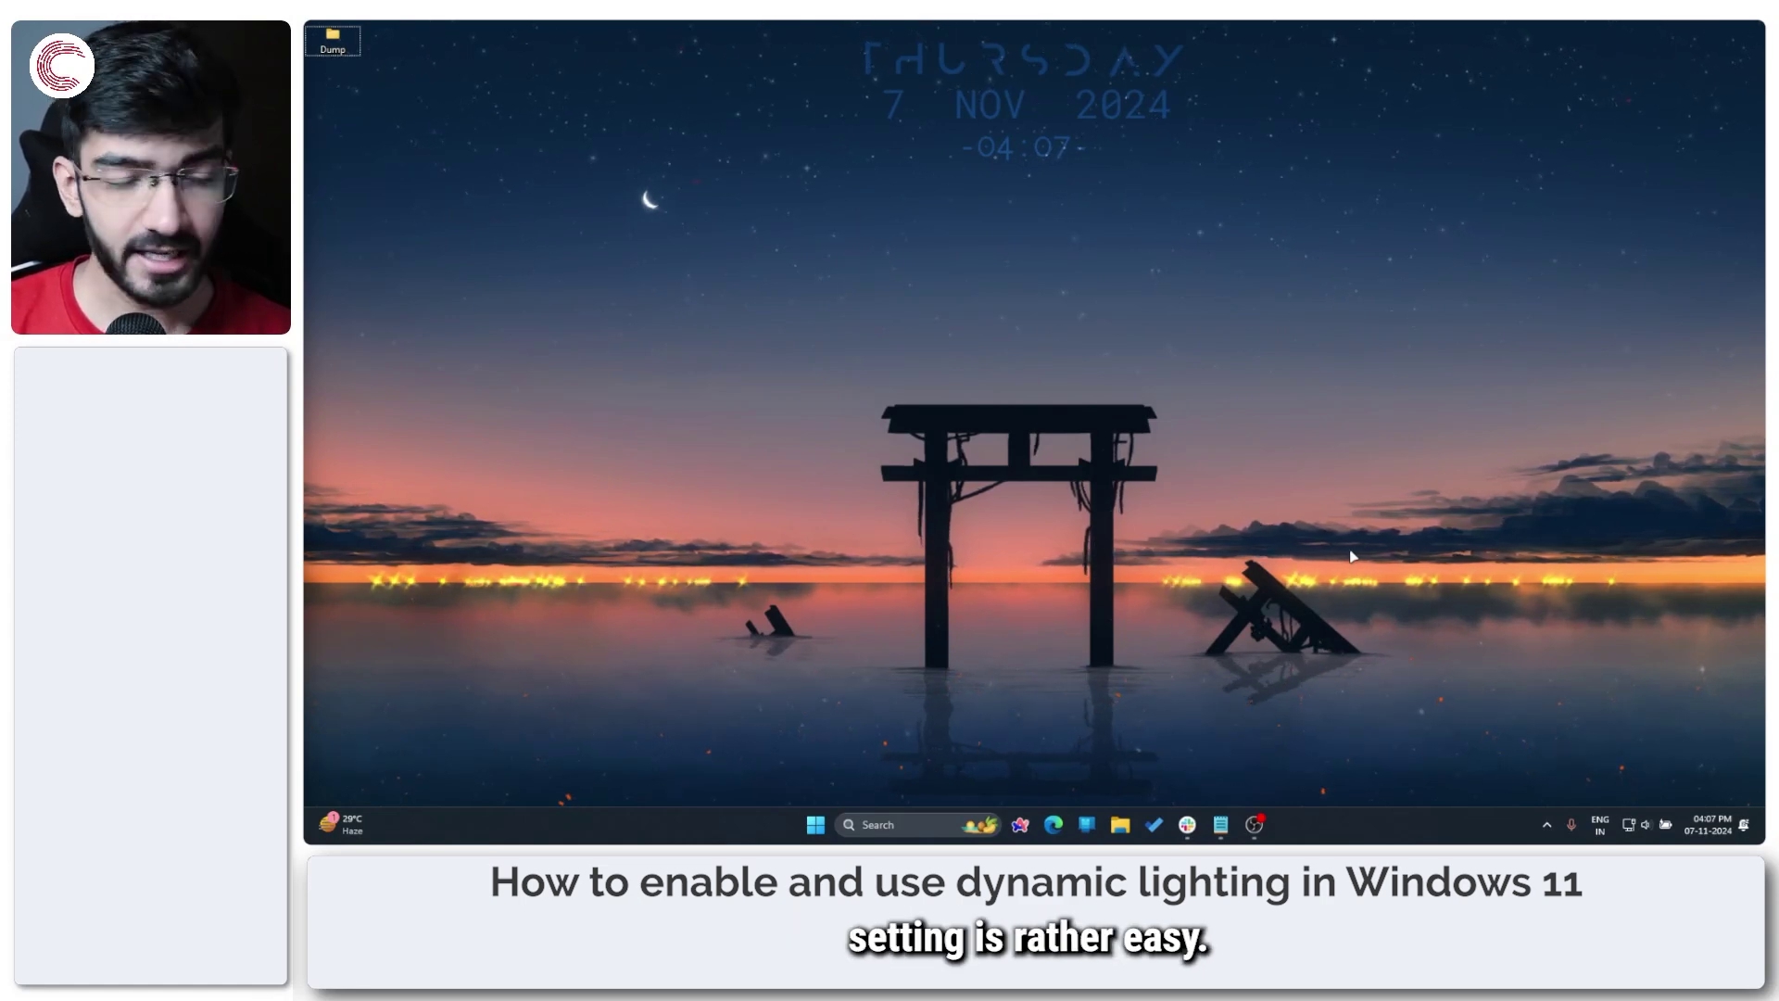
- Open Settings and go to Personalization > Dynamic Lighting
key("super+i")
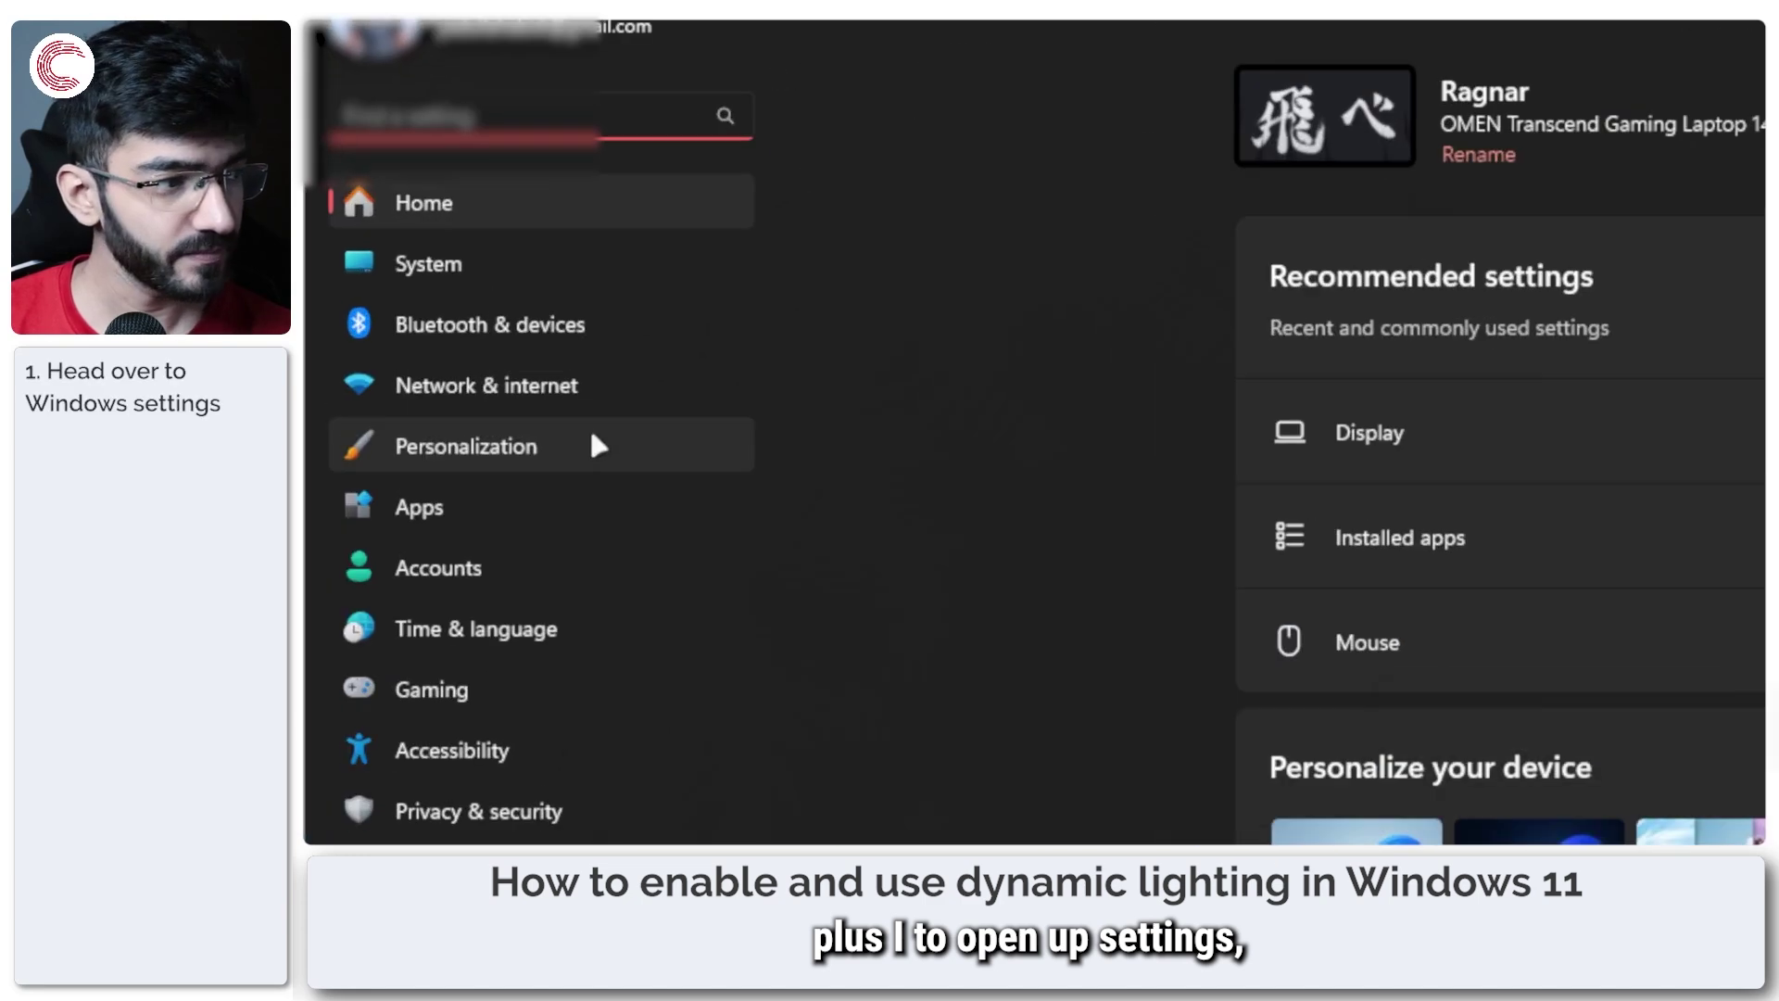
left_click(451, 305)
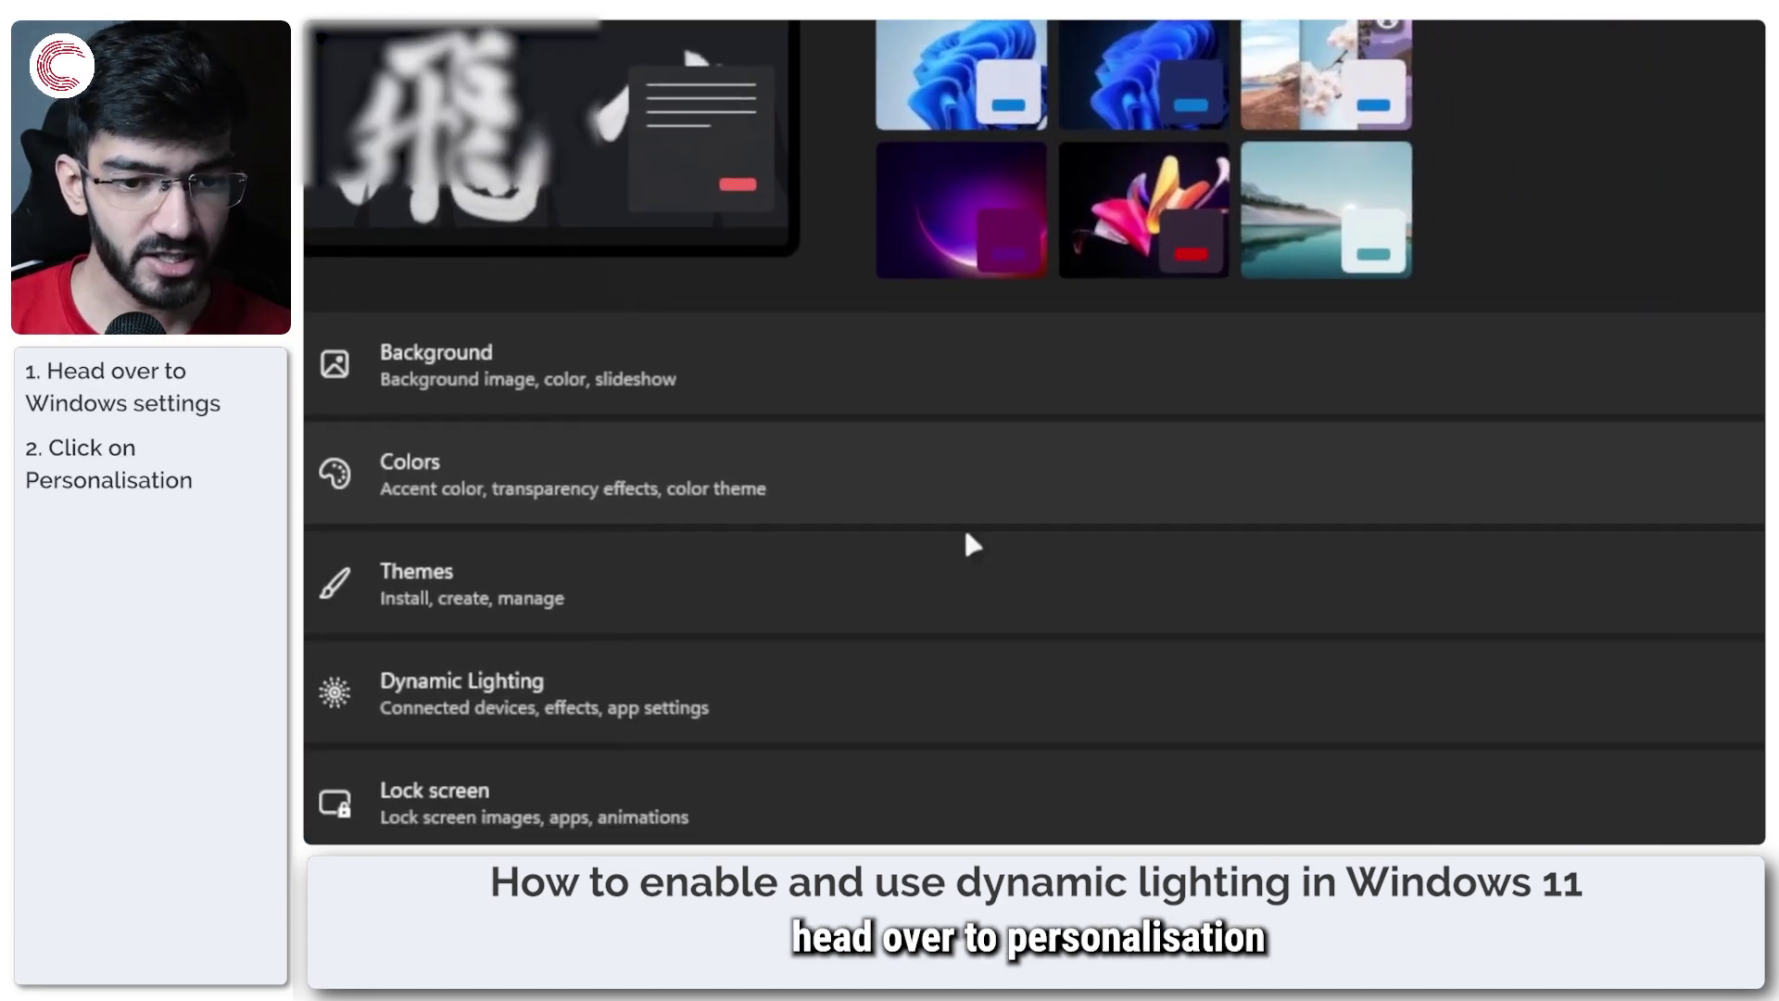
left_click(792, 718)
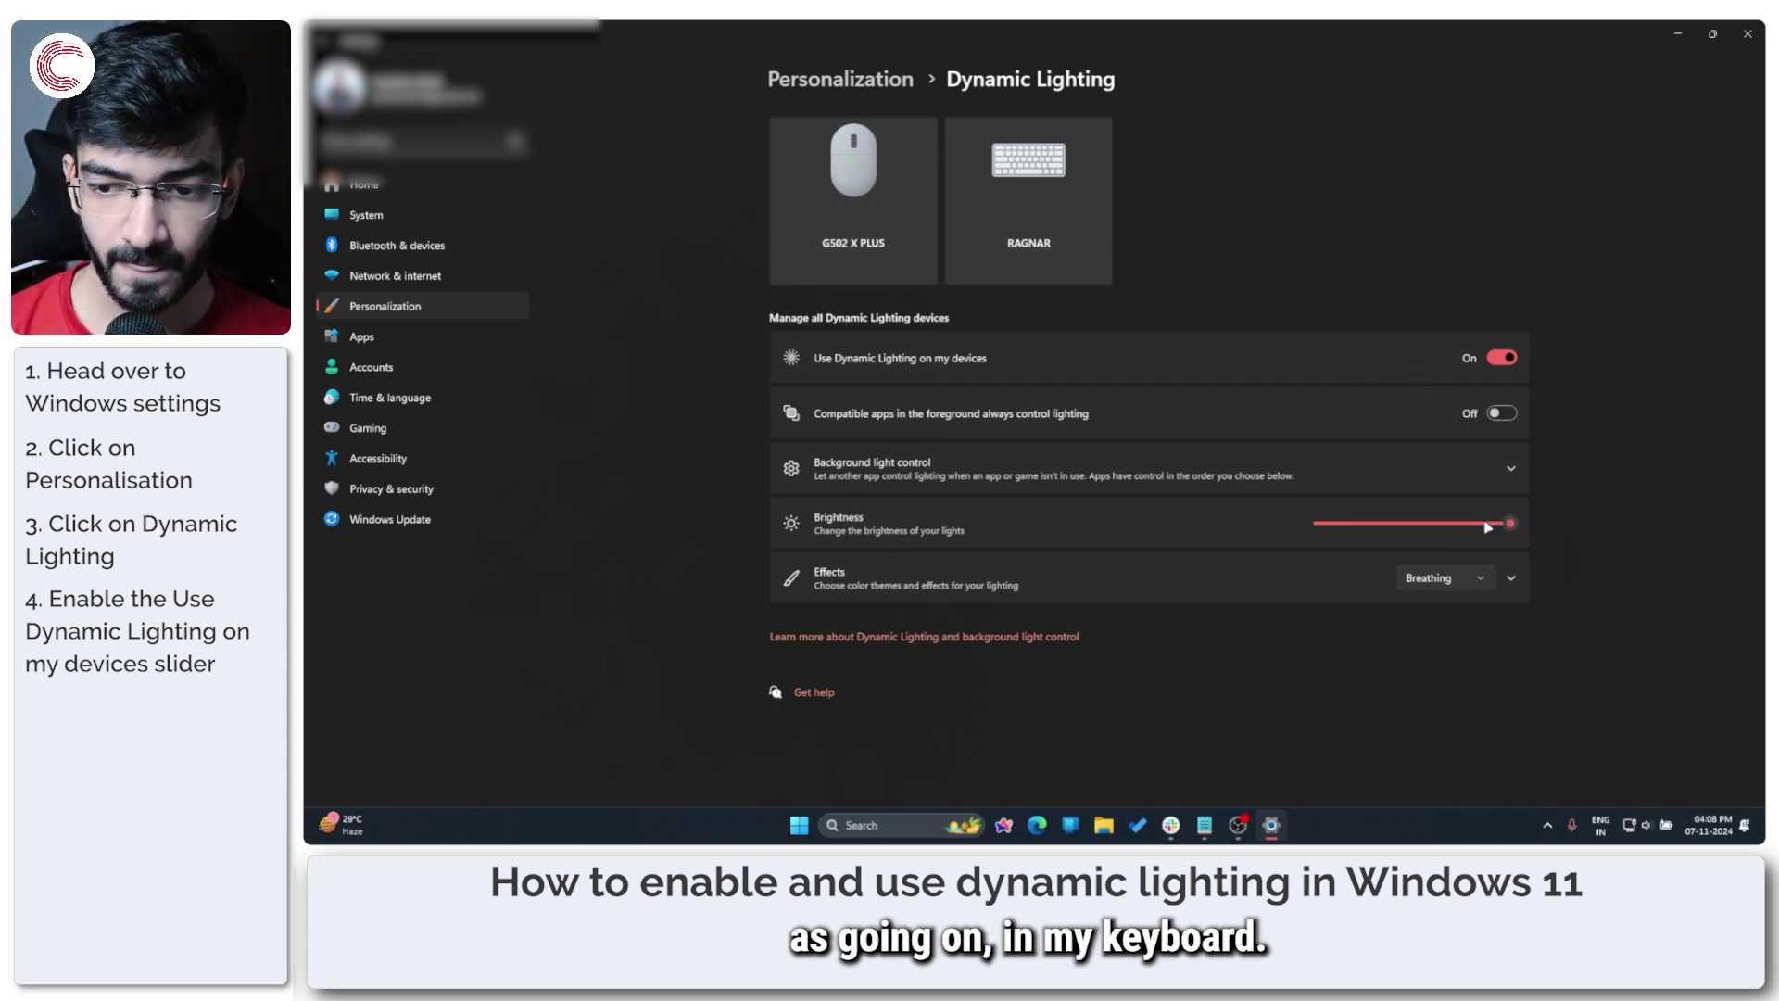
- Set the lighting brightness near full and raise the effect speed to maximum
mouse_move(1501, 525)
left_mouse_down()
mouse_move(1414, 524)
mouse_move(1510, 525)
left_mouse_up()
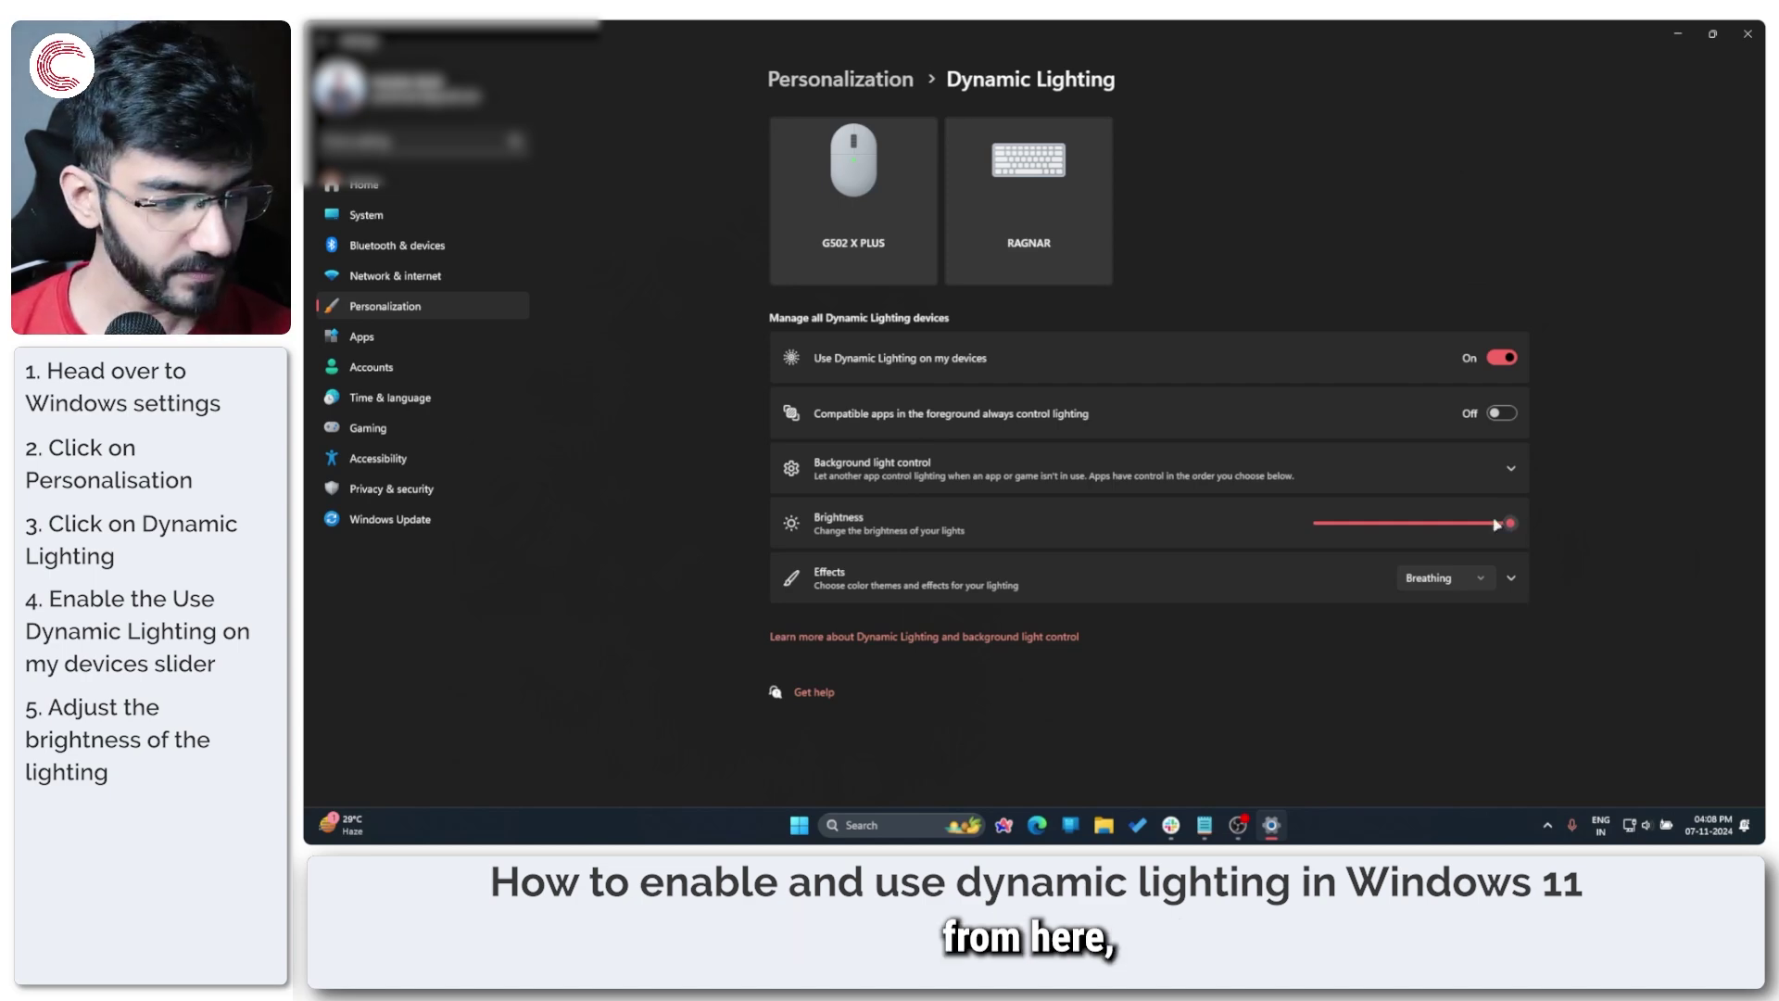
left_click(1512, 578)
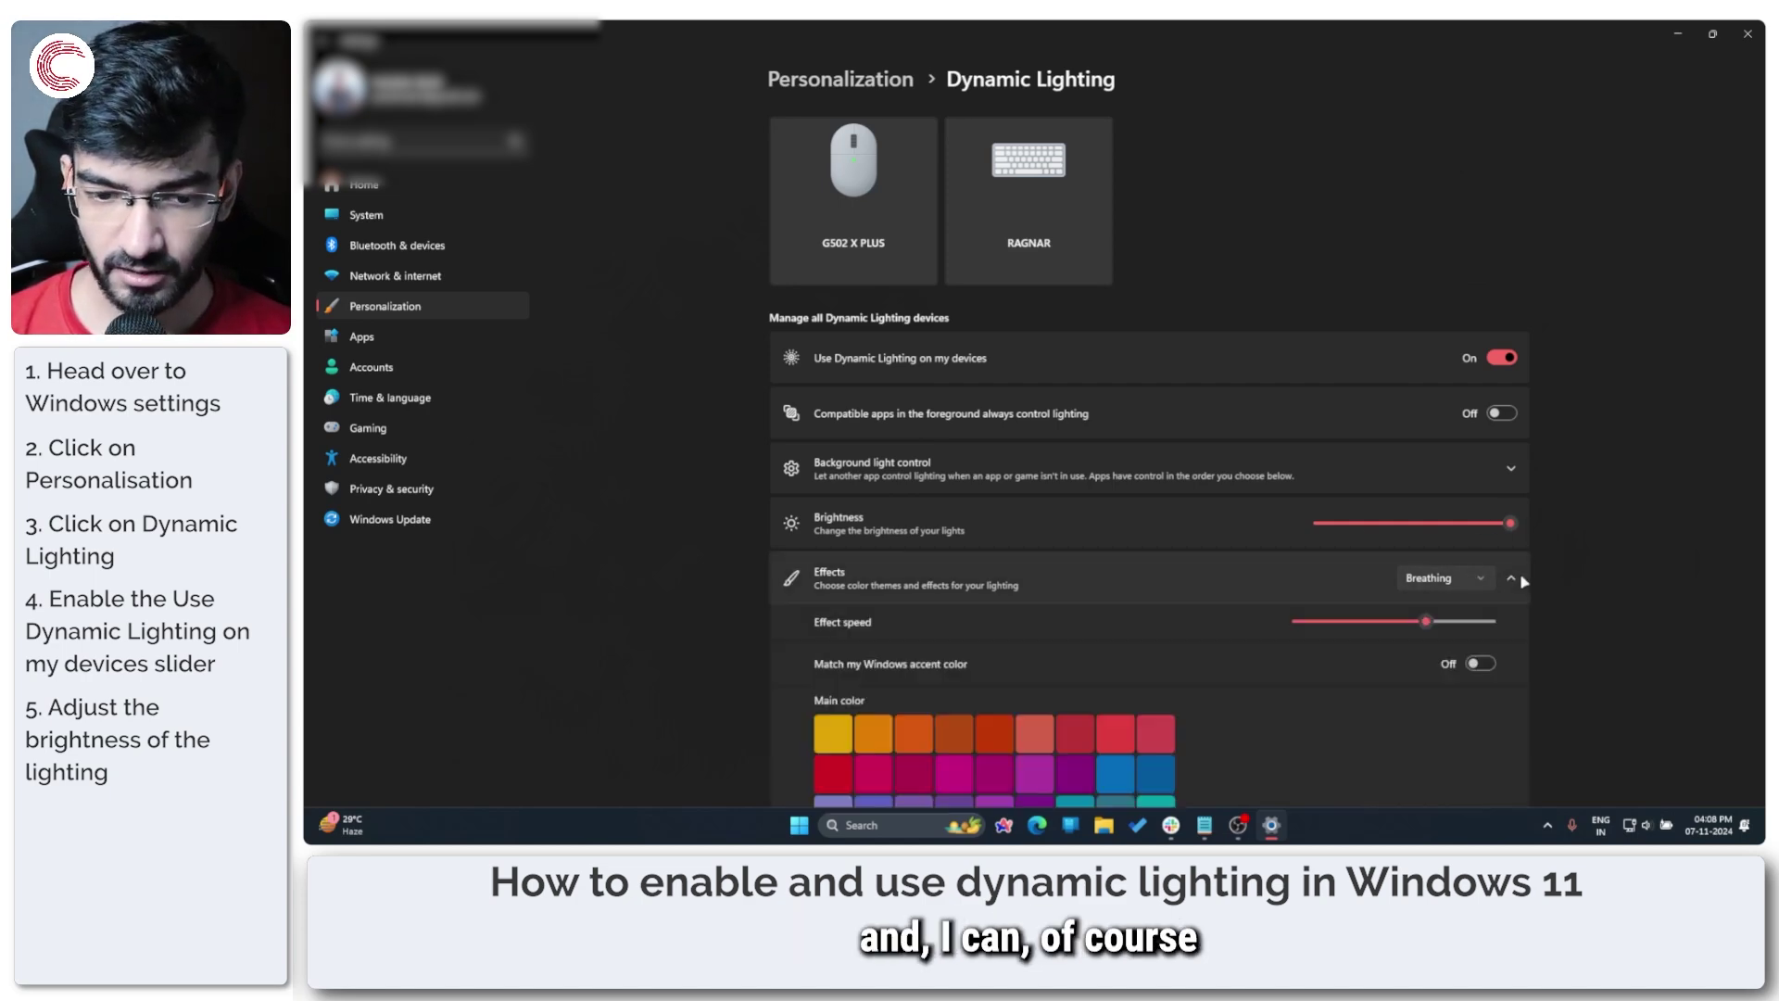
scroll(1524, 582, "down", 3)
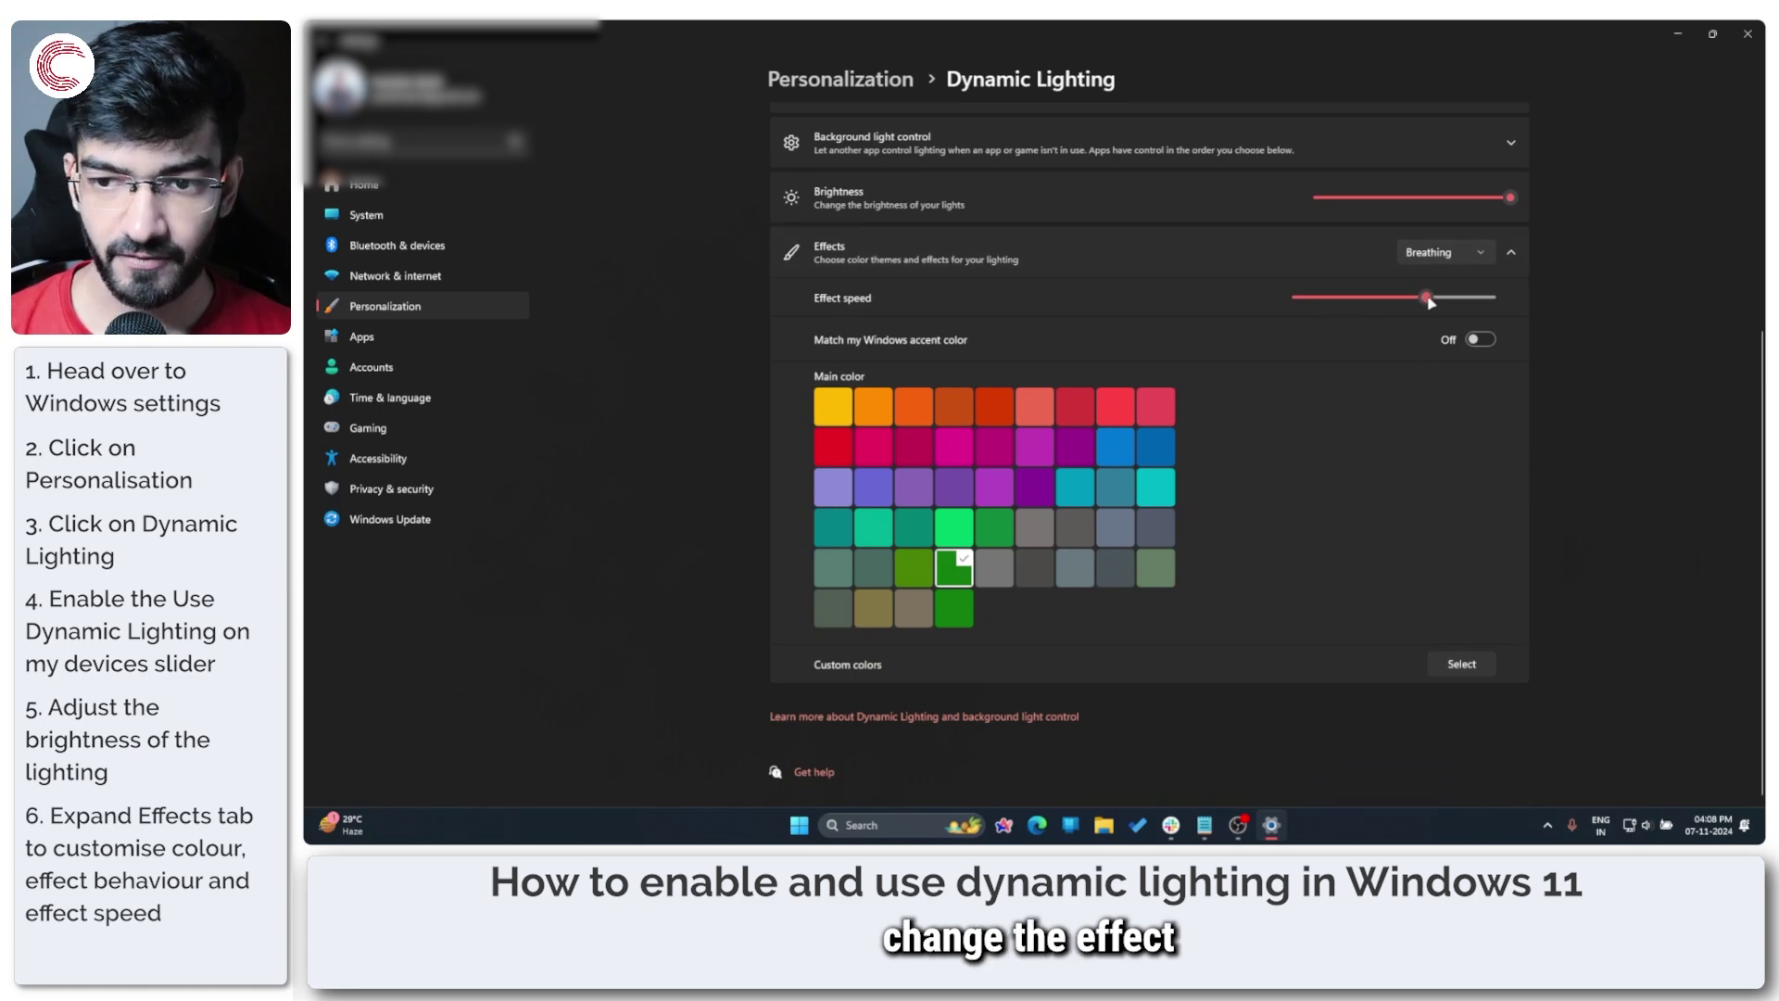
left_click_drag(1430, 301, 1500, 307)
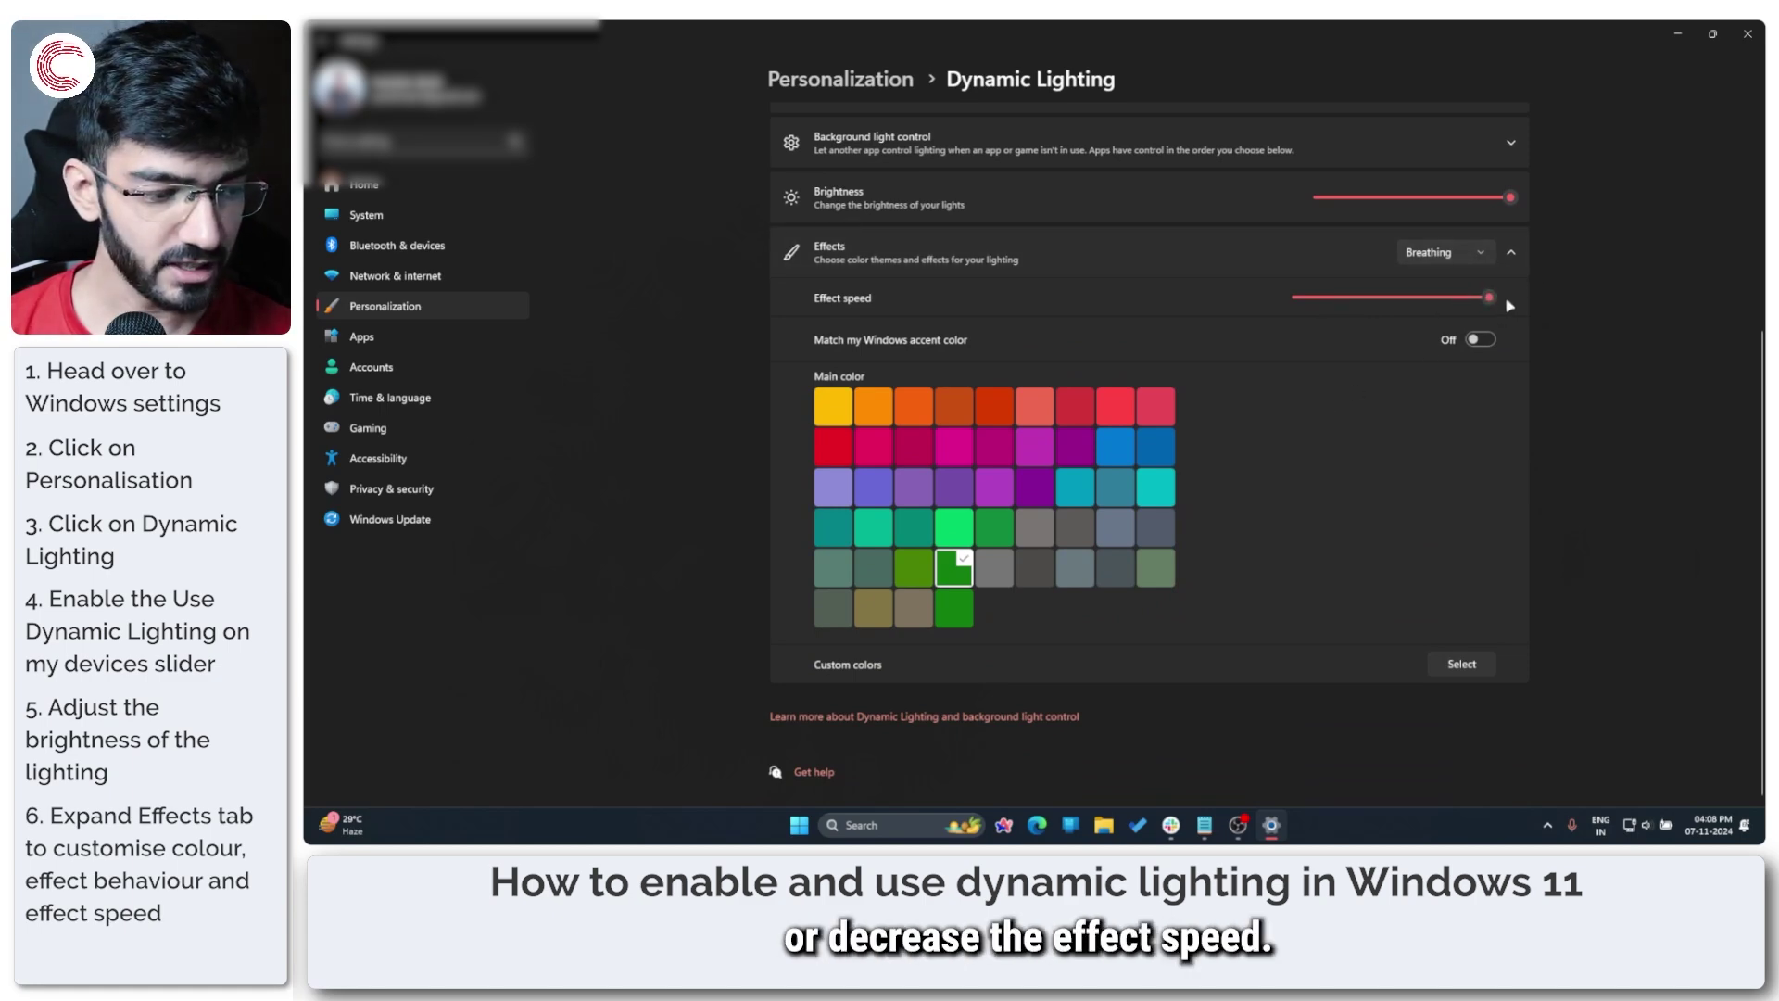
- Turn off accent-color matching and choose Yellow gold as the main lighting color
left_click(1481, 340)
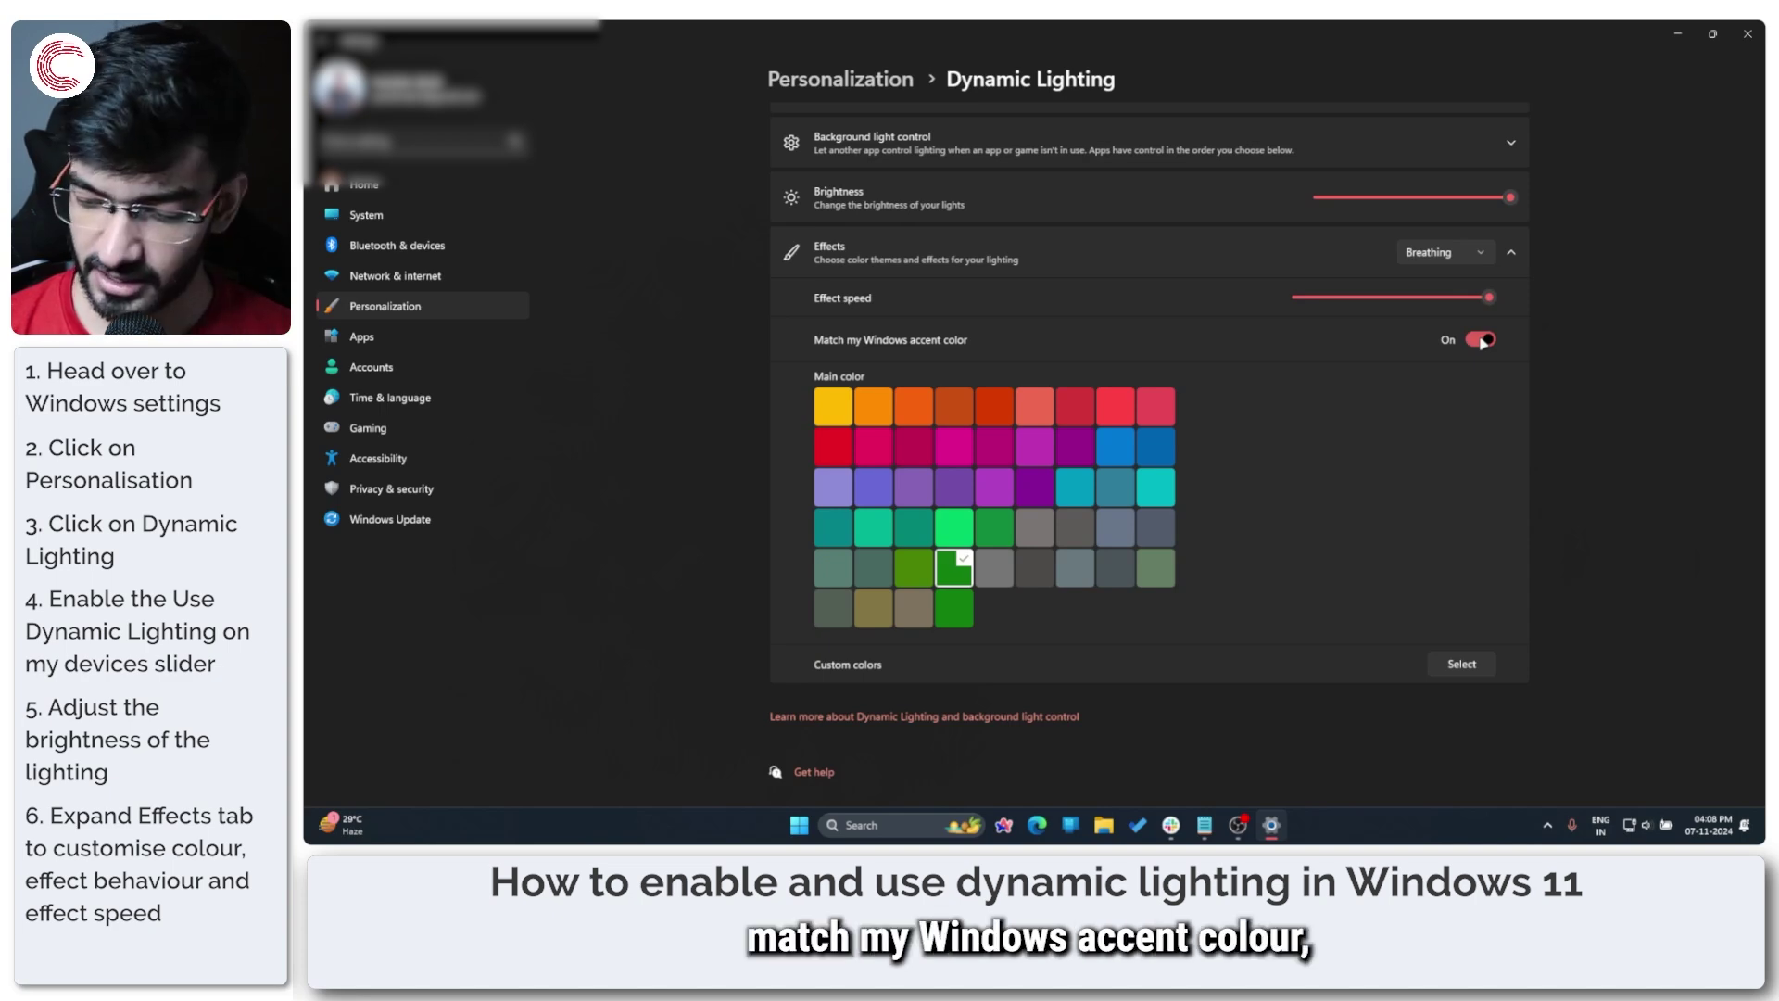
left_click(838, 449)
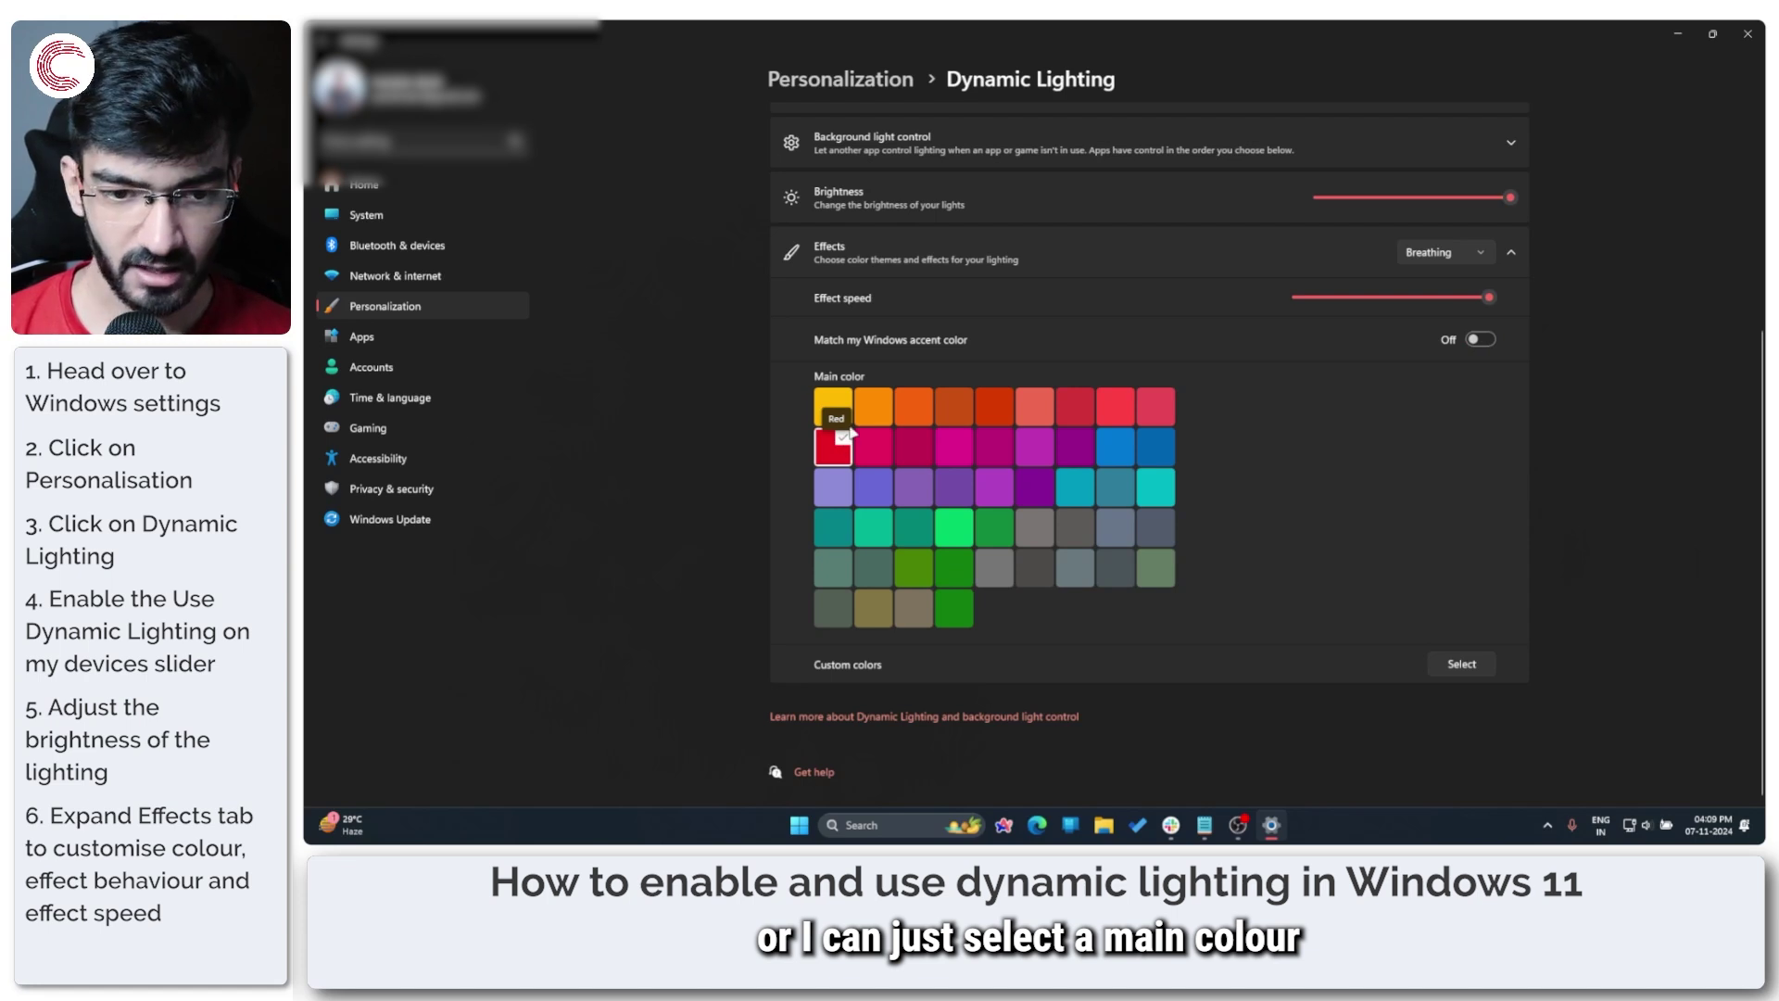
left_click(825, 410)
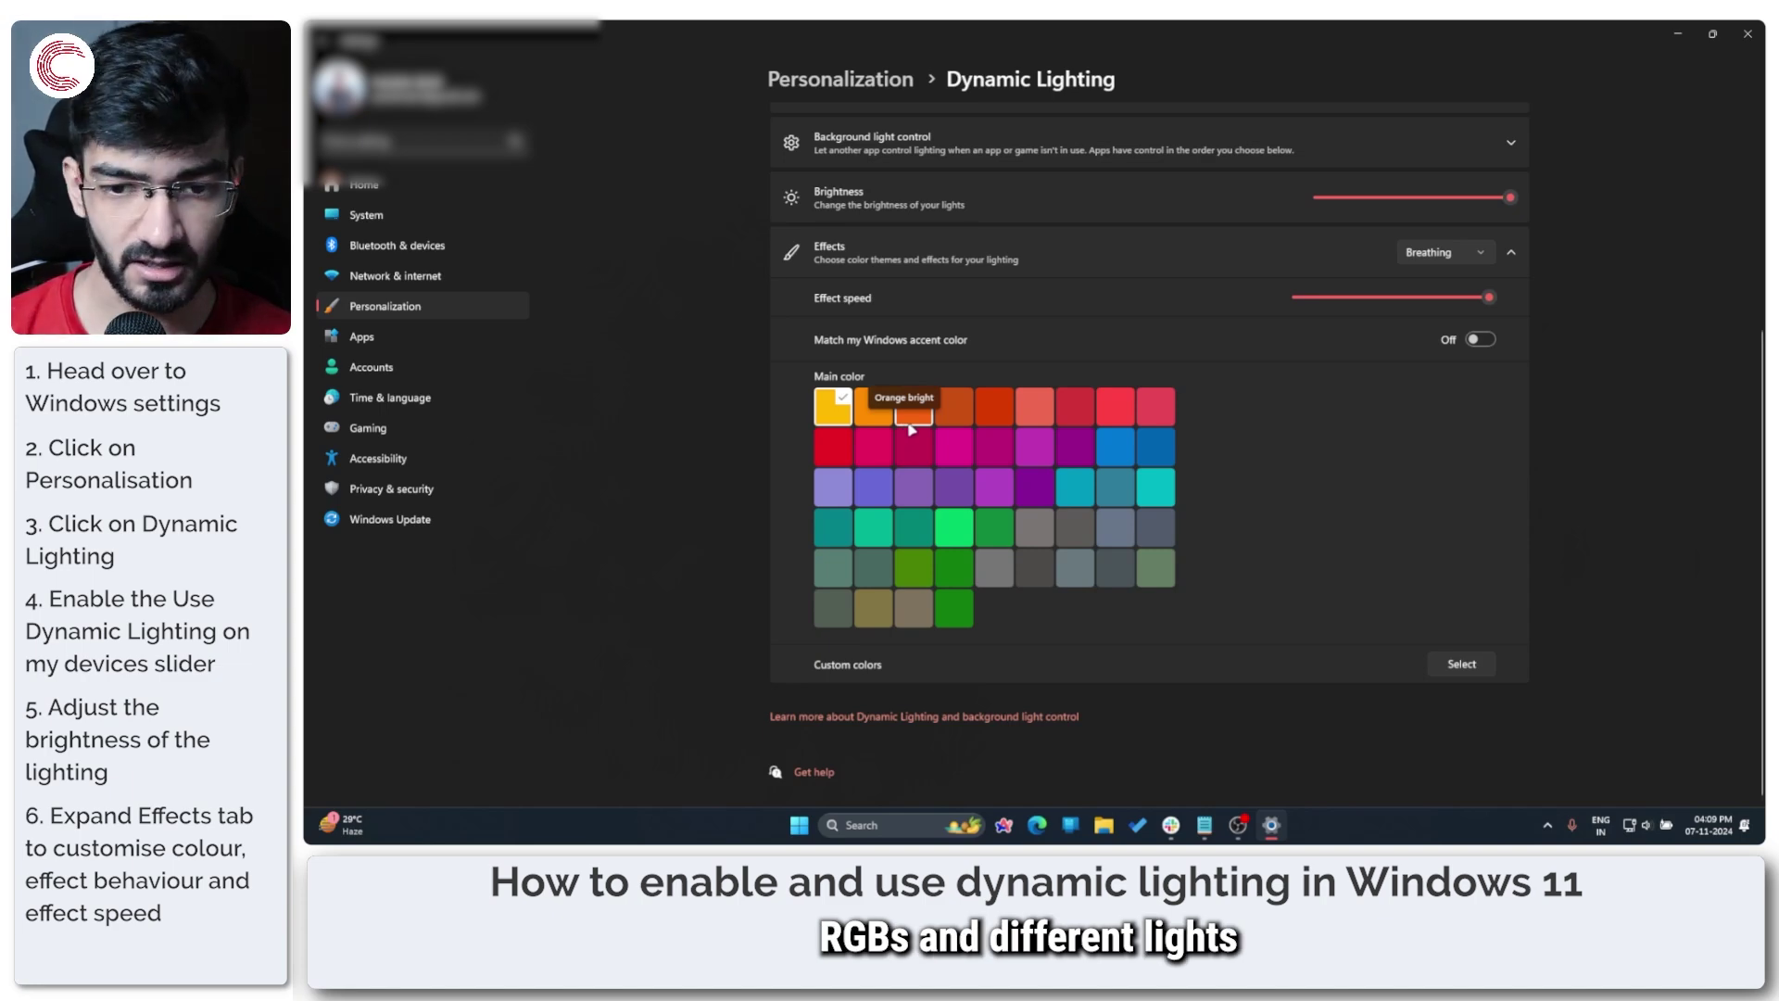
- Preview Turf green, red and pink main colors, settle on Red, and cancel the custom color chooser
left_click(964, 525)
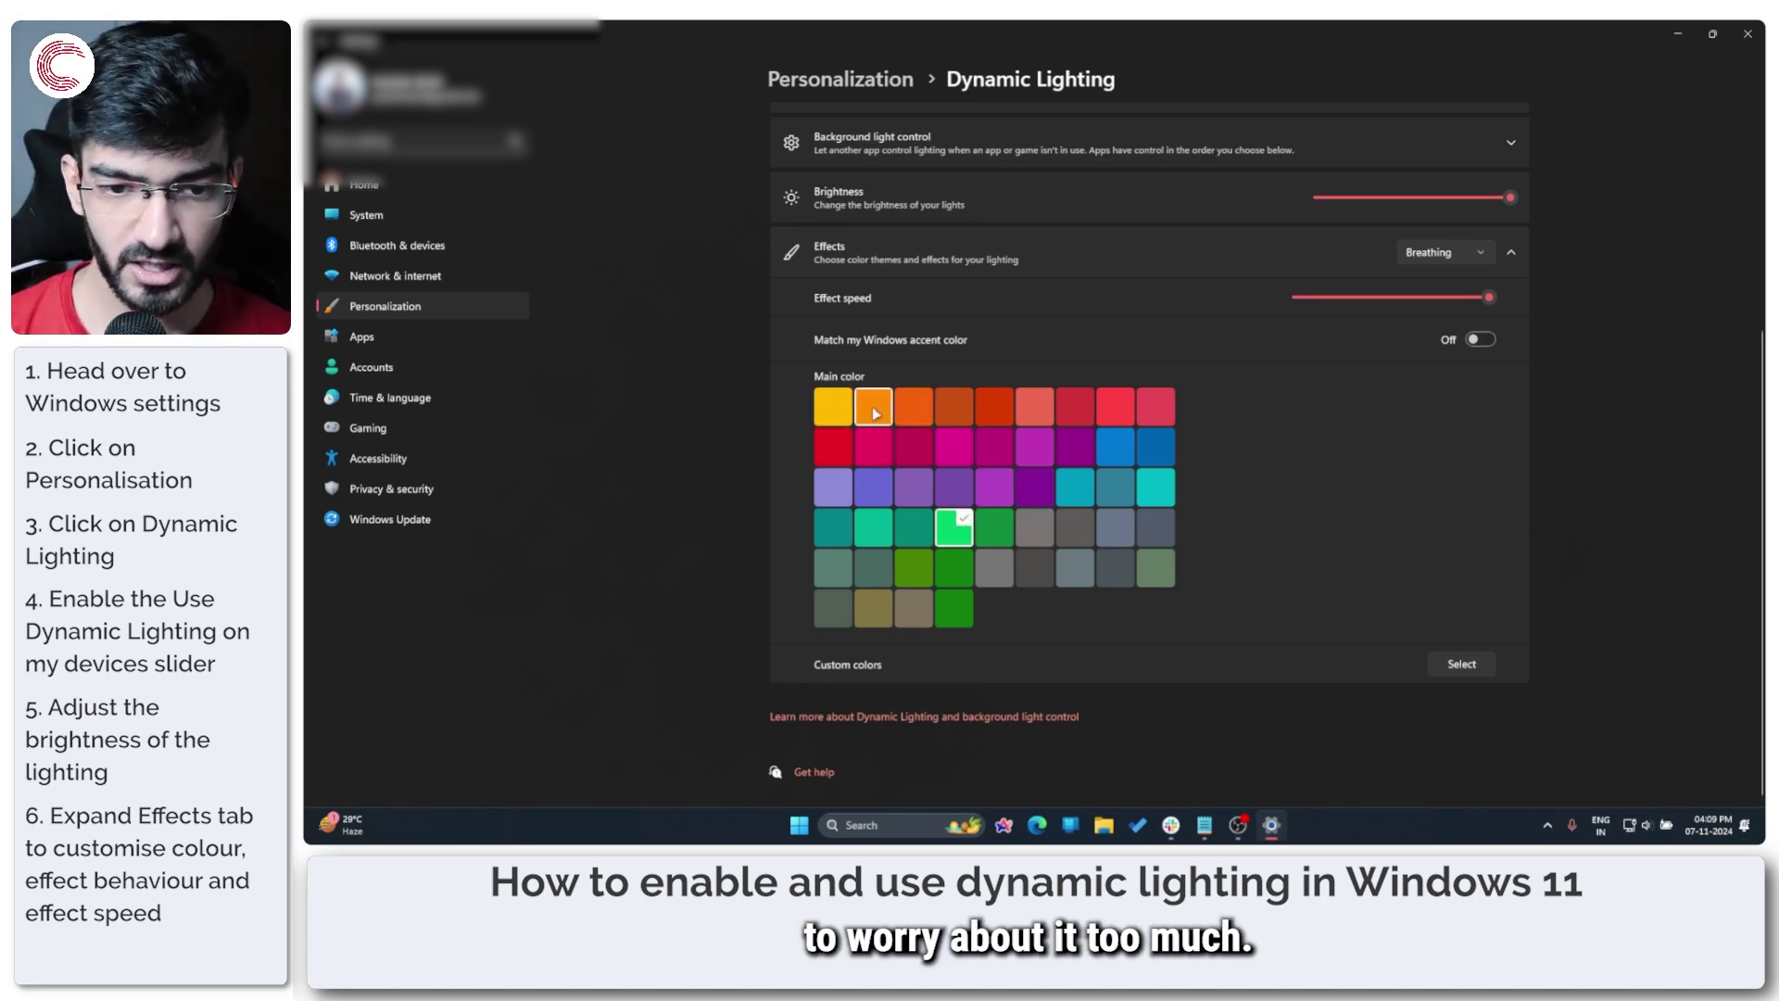
left_click(1118, 404)
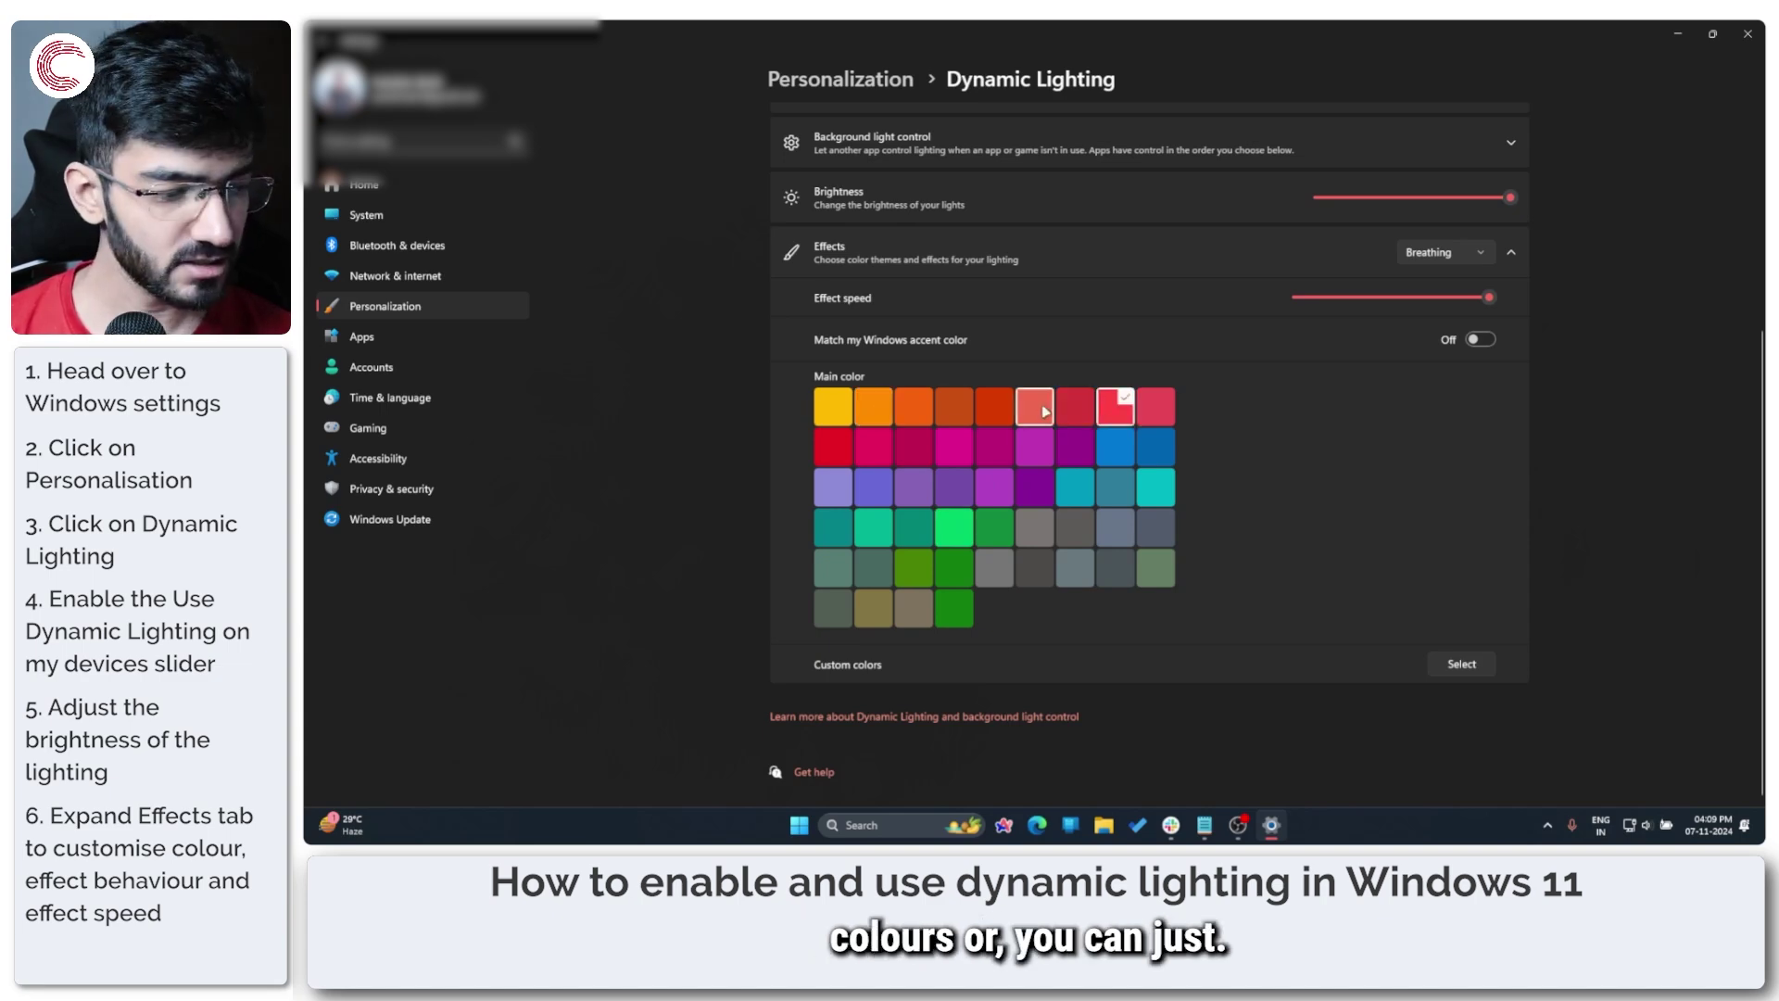
left_click(871, 448)
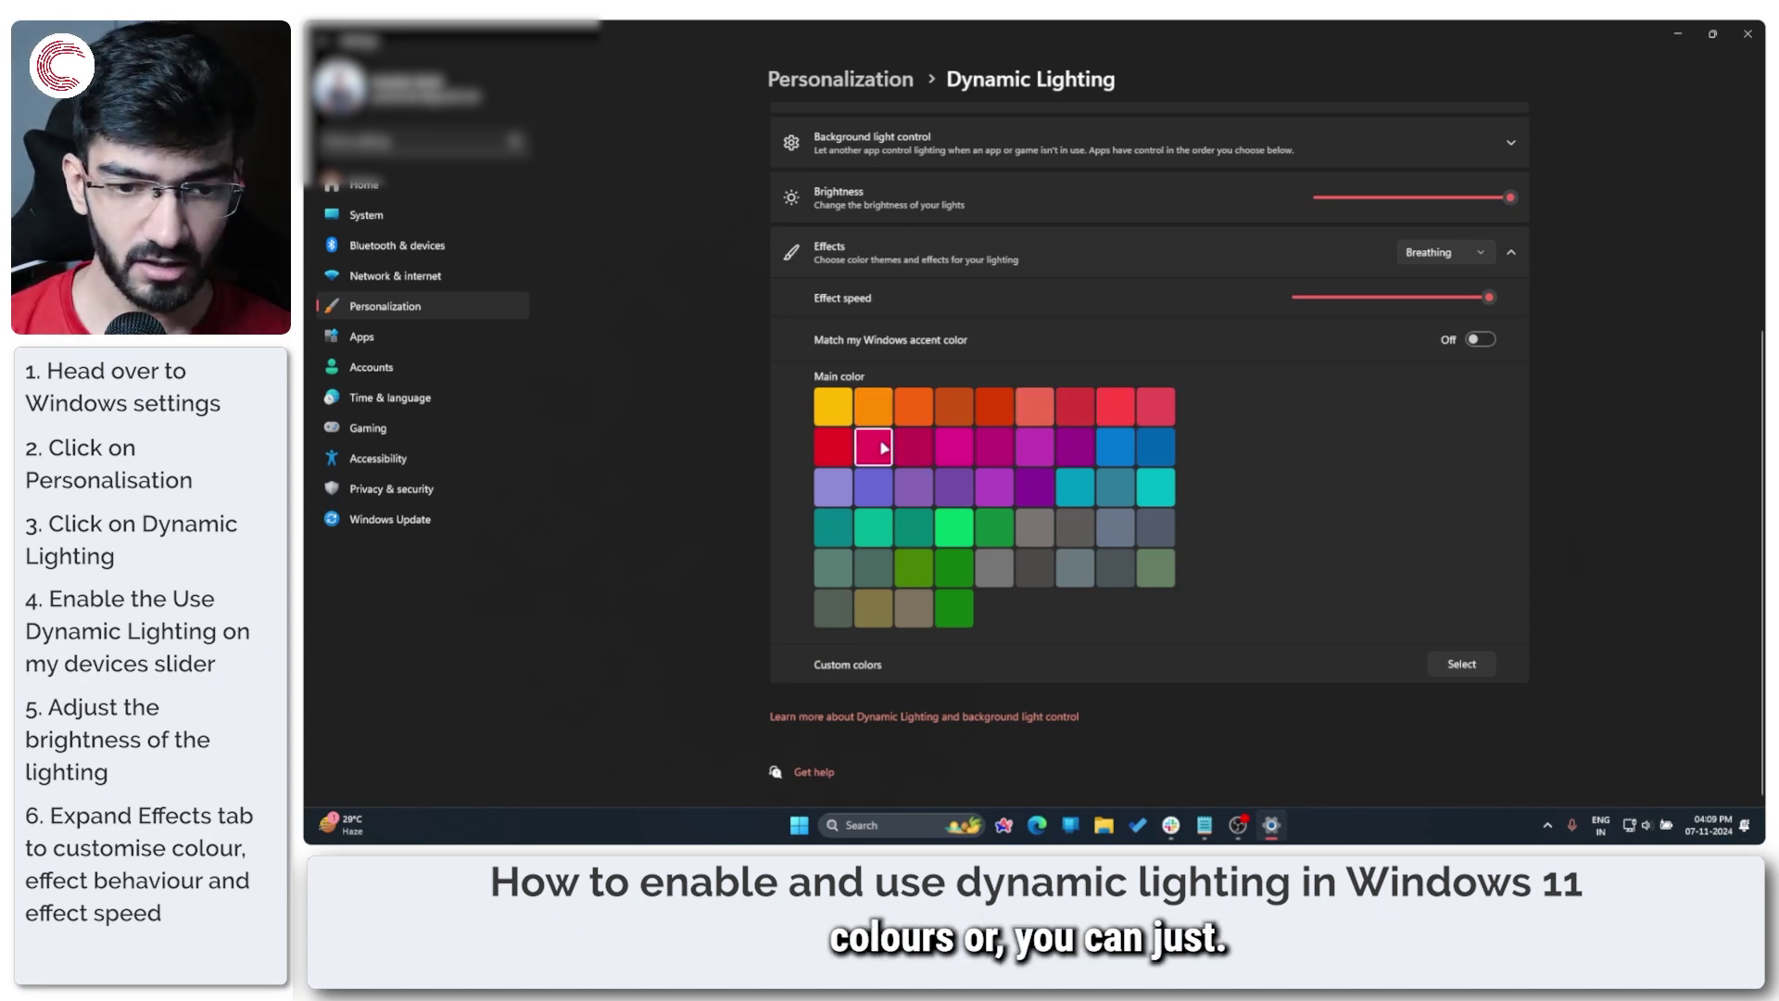
left_click(832, 448)
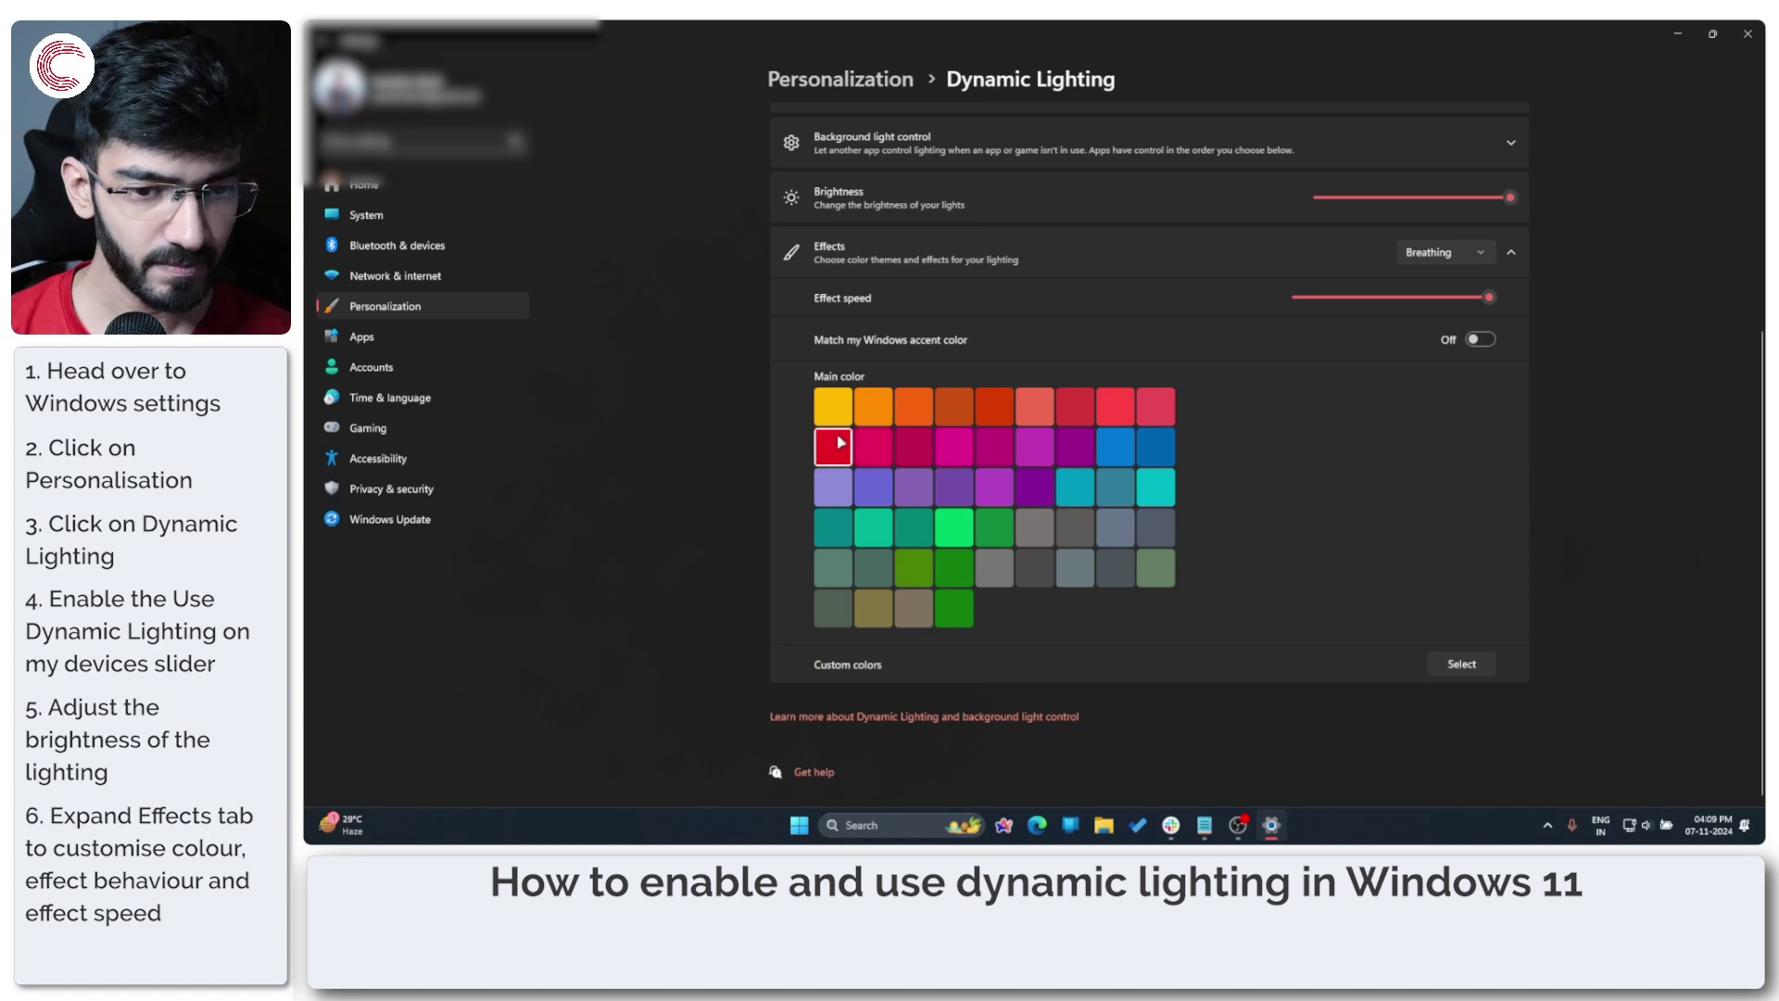
left_click(1461, 663)
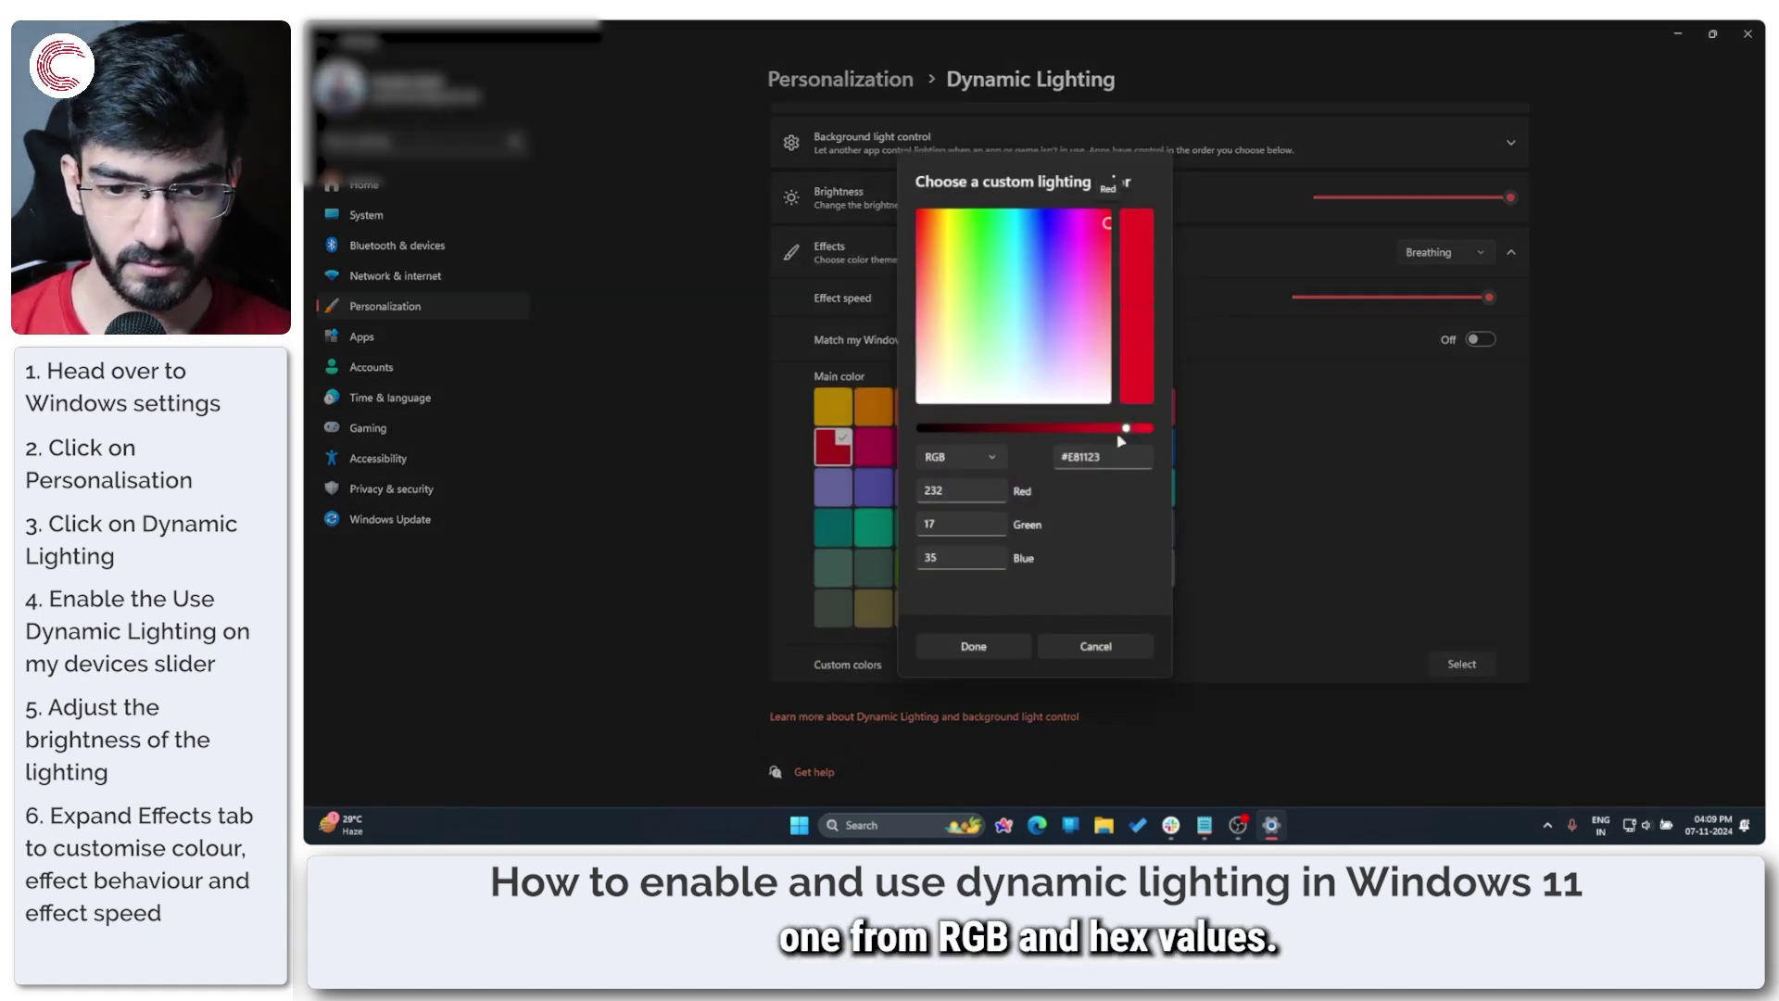
left_click(1094, 646)
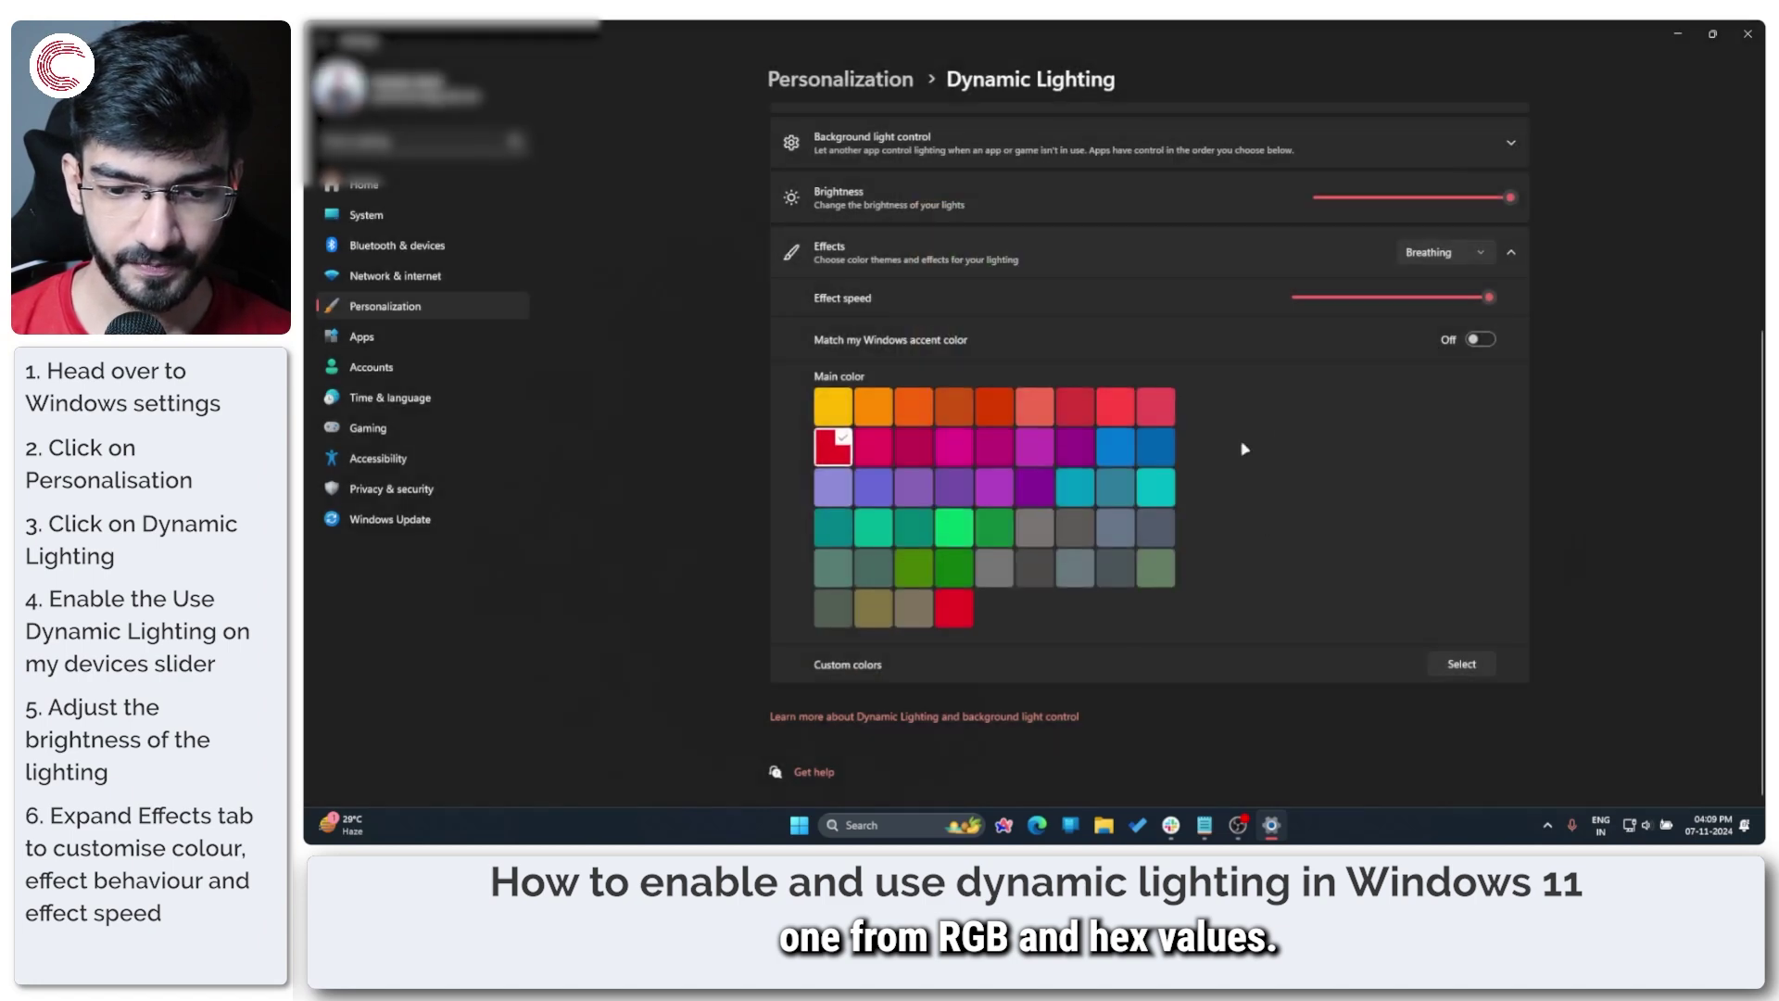
- Try the Solid Color effect, then Rainbow set to run in Reverse
left_click(1450, 257)
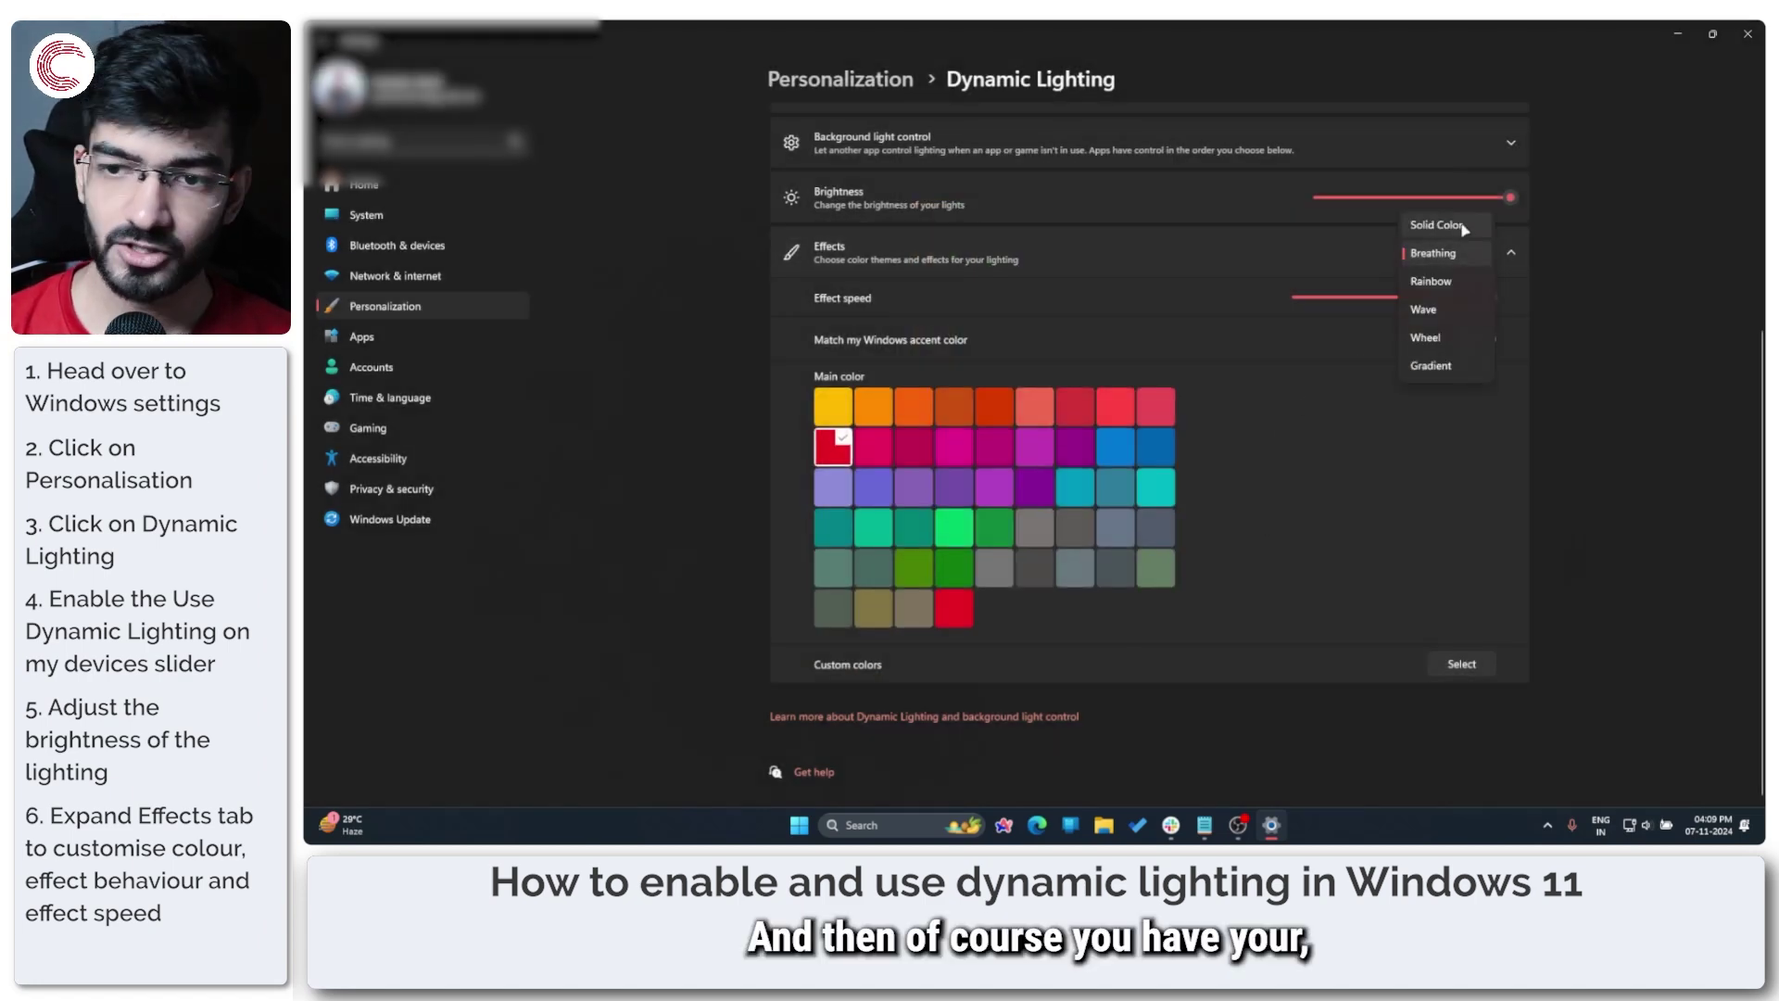
left_click(1461, 227)
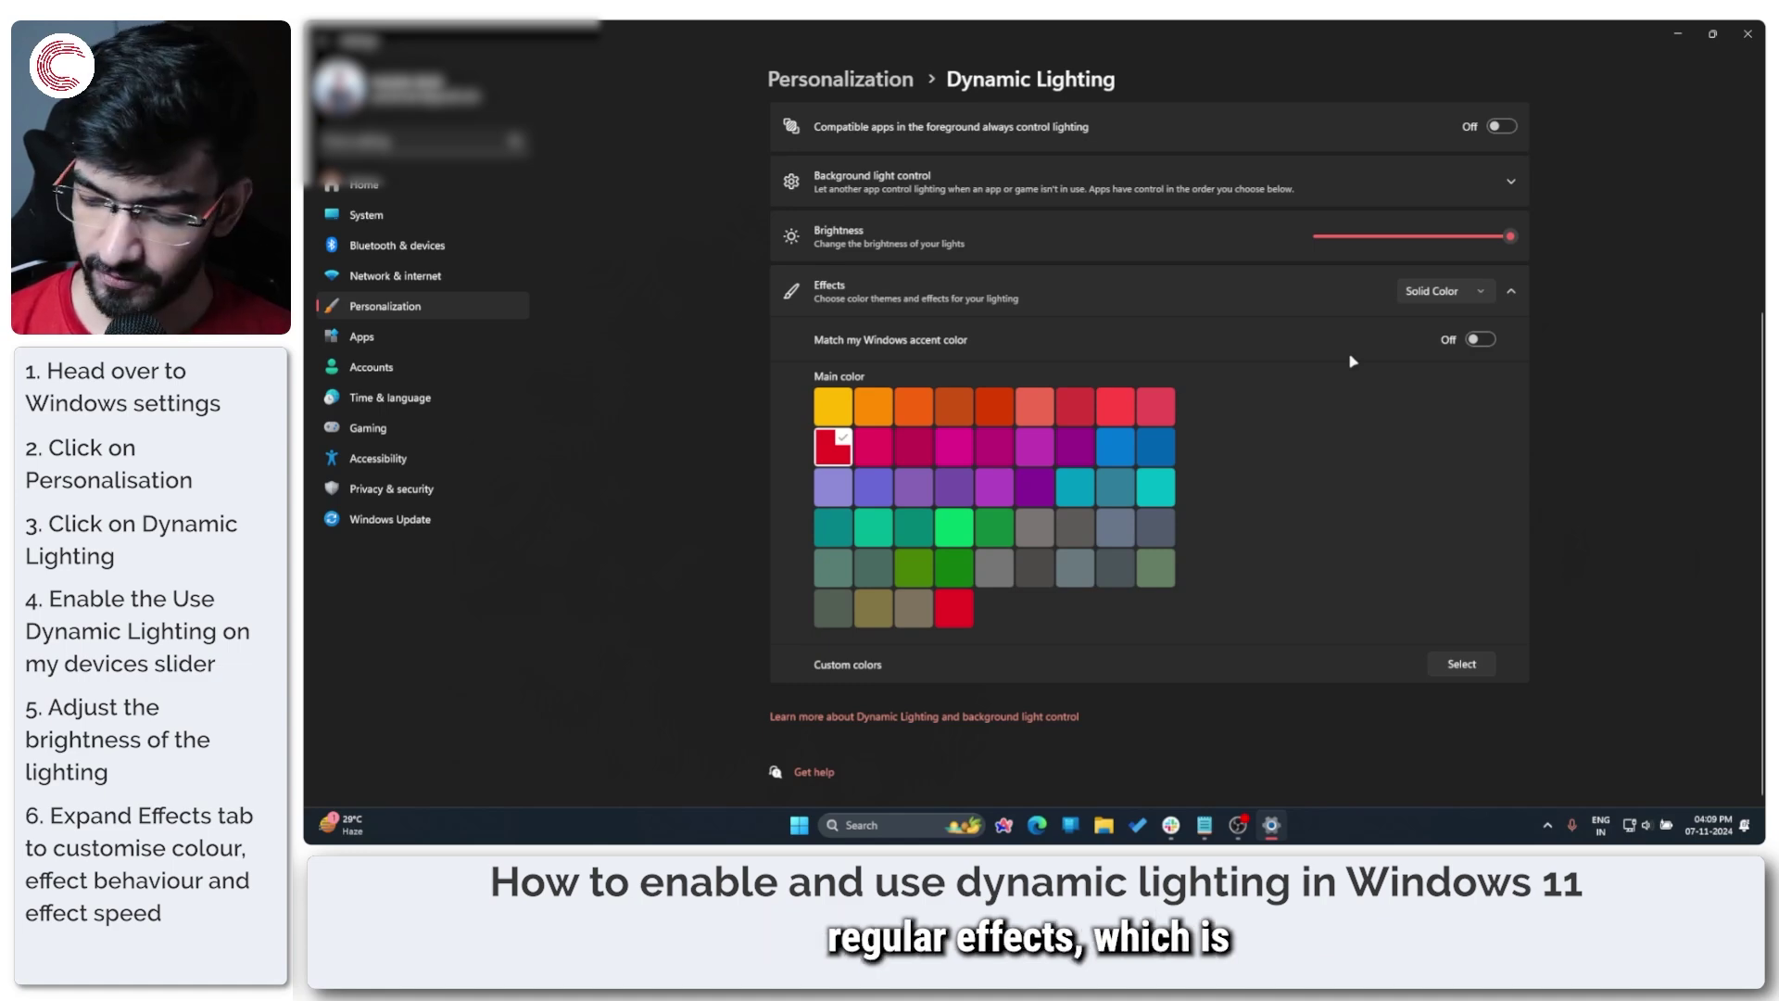
left_click(1422, 294)
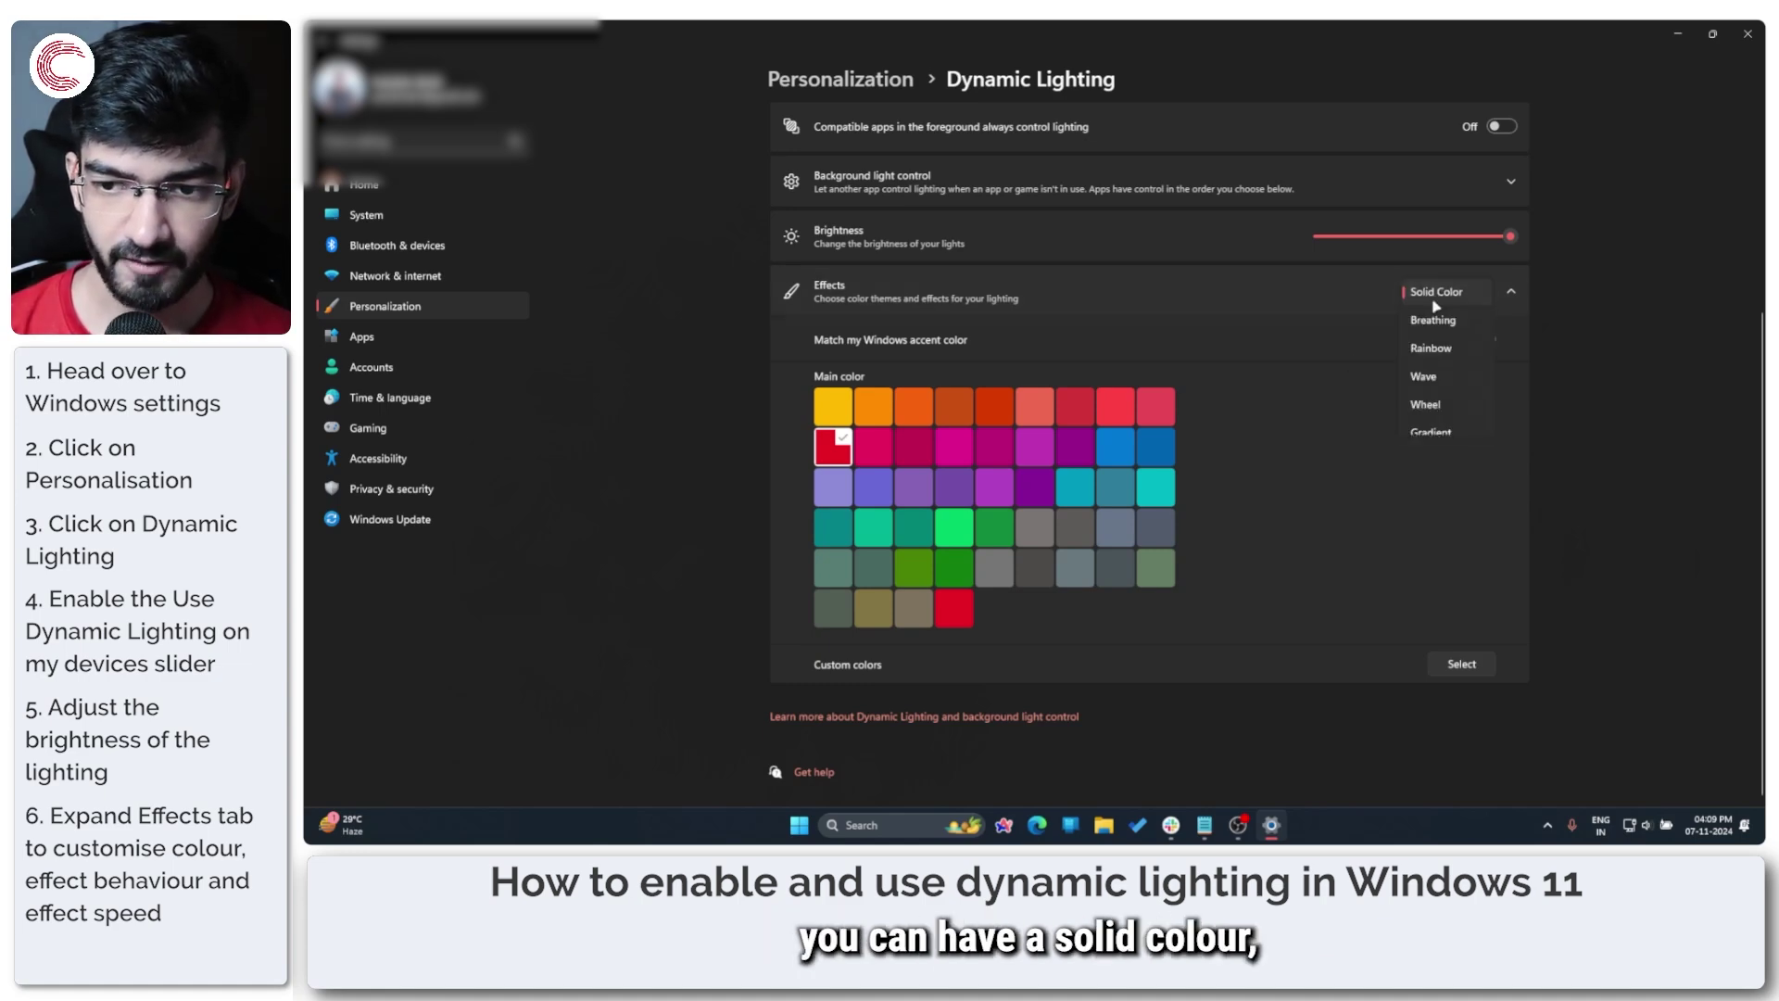
left_click(1430, 349)
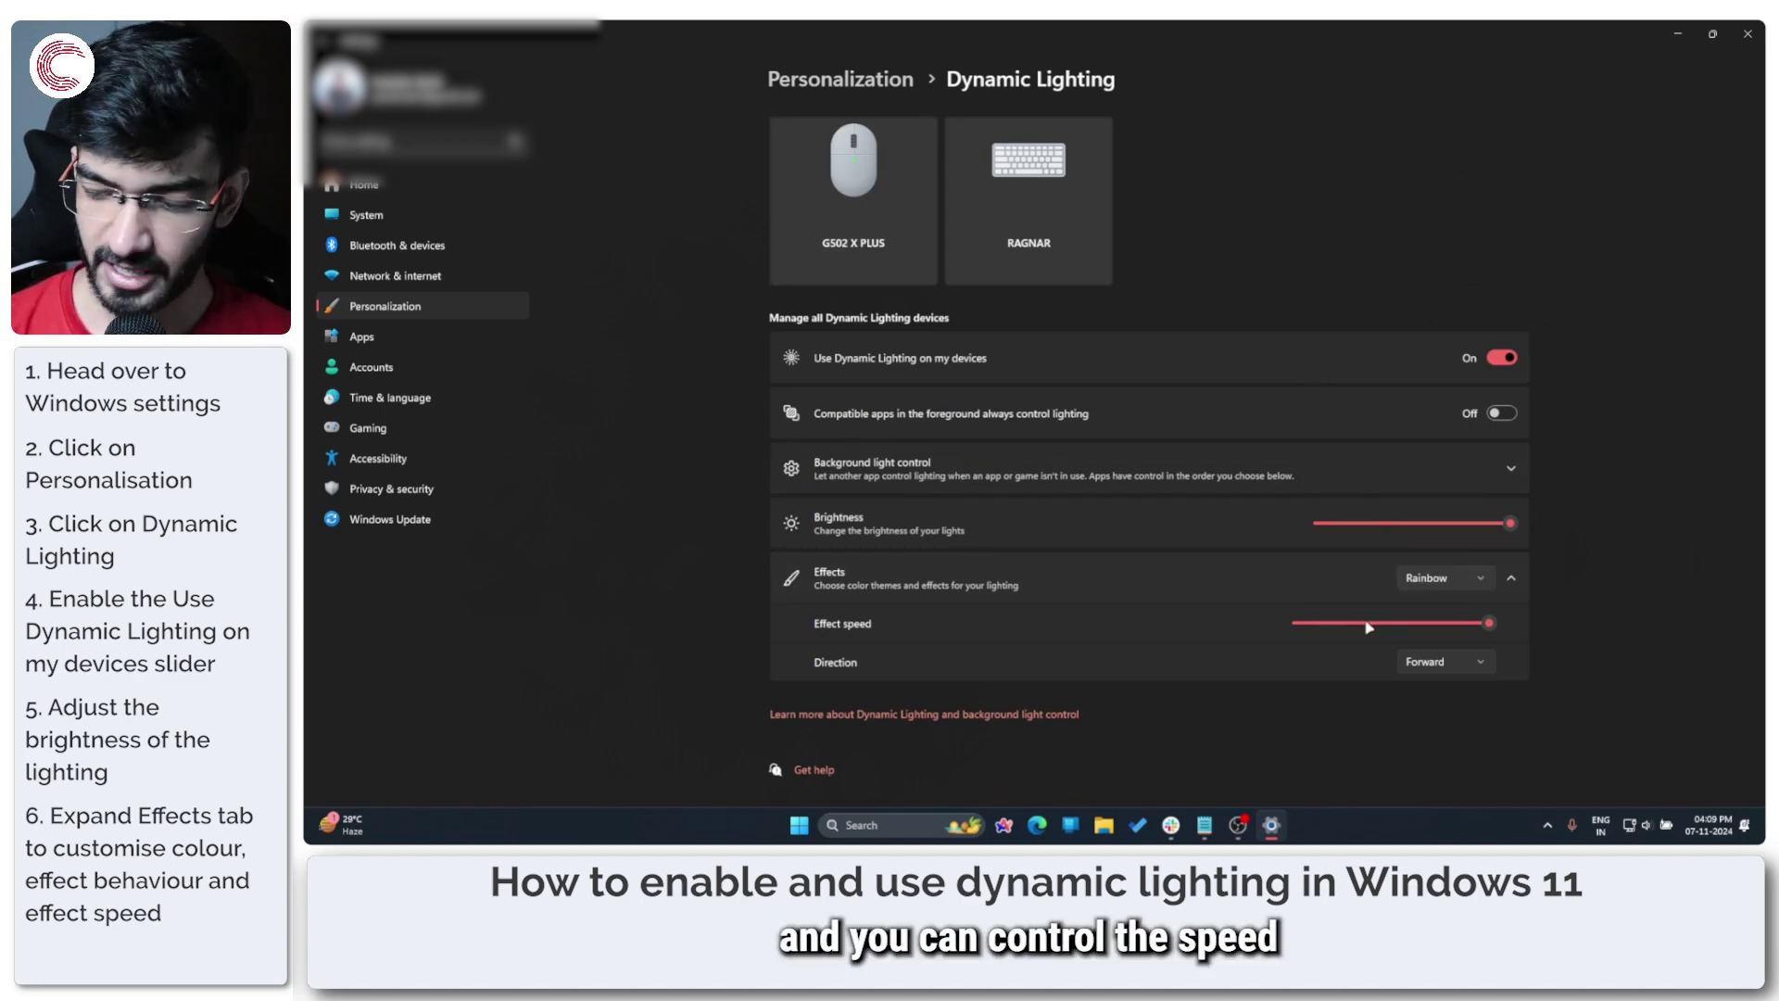
left_click(1417, 660)
left_click(1425, 693)
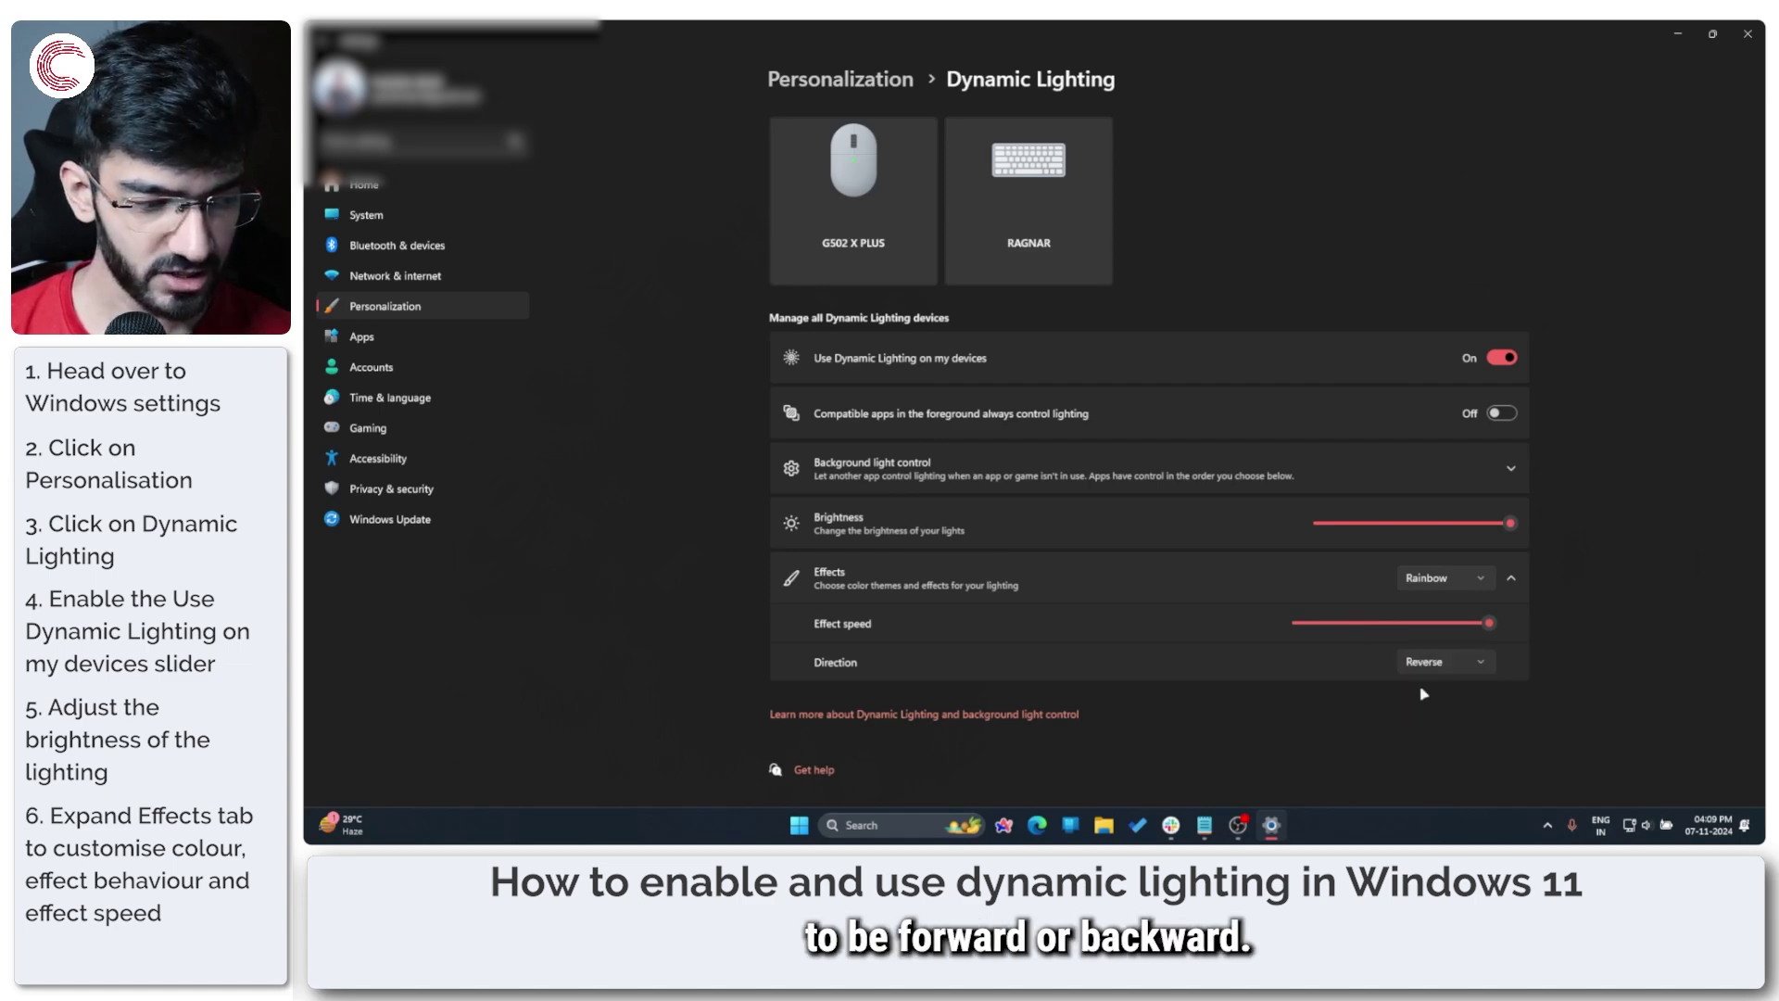
- Switch the lighting effect to Wave
left_click(1444, 579)
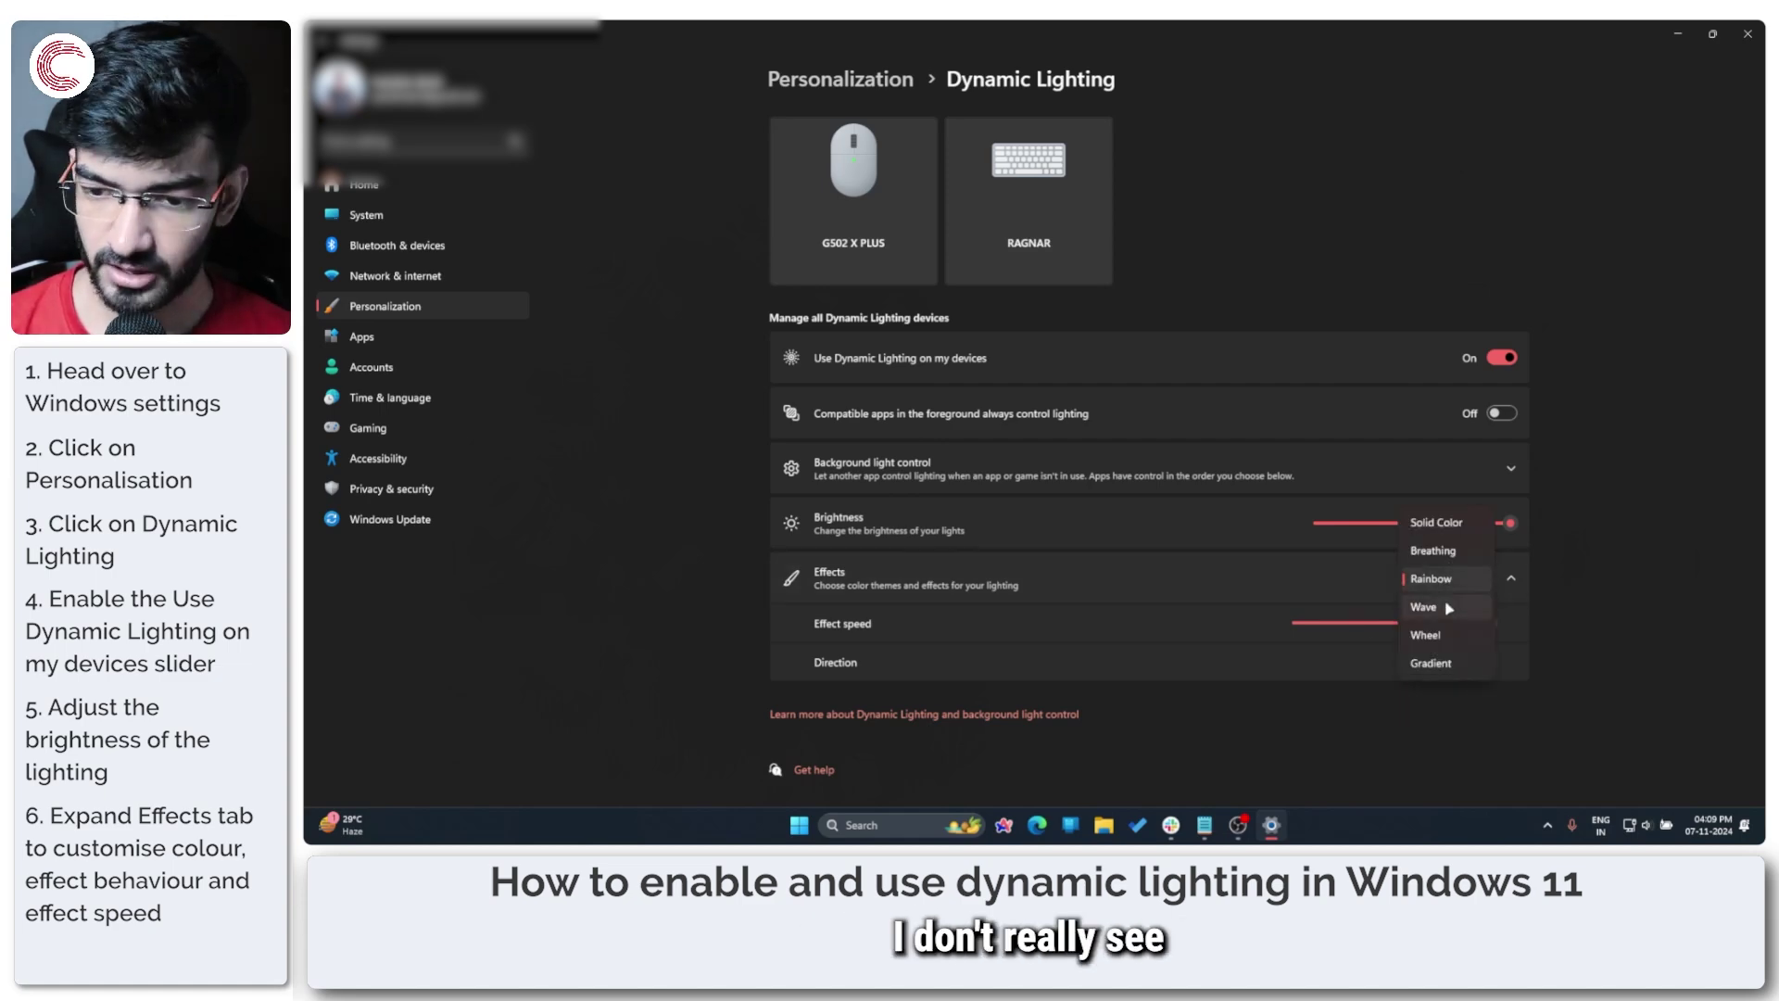
left_click(1449, 609)
scroll(1232, 577, "down", 3)
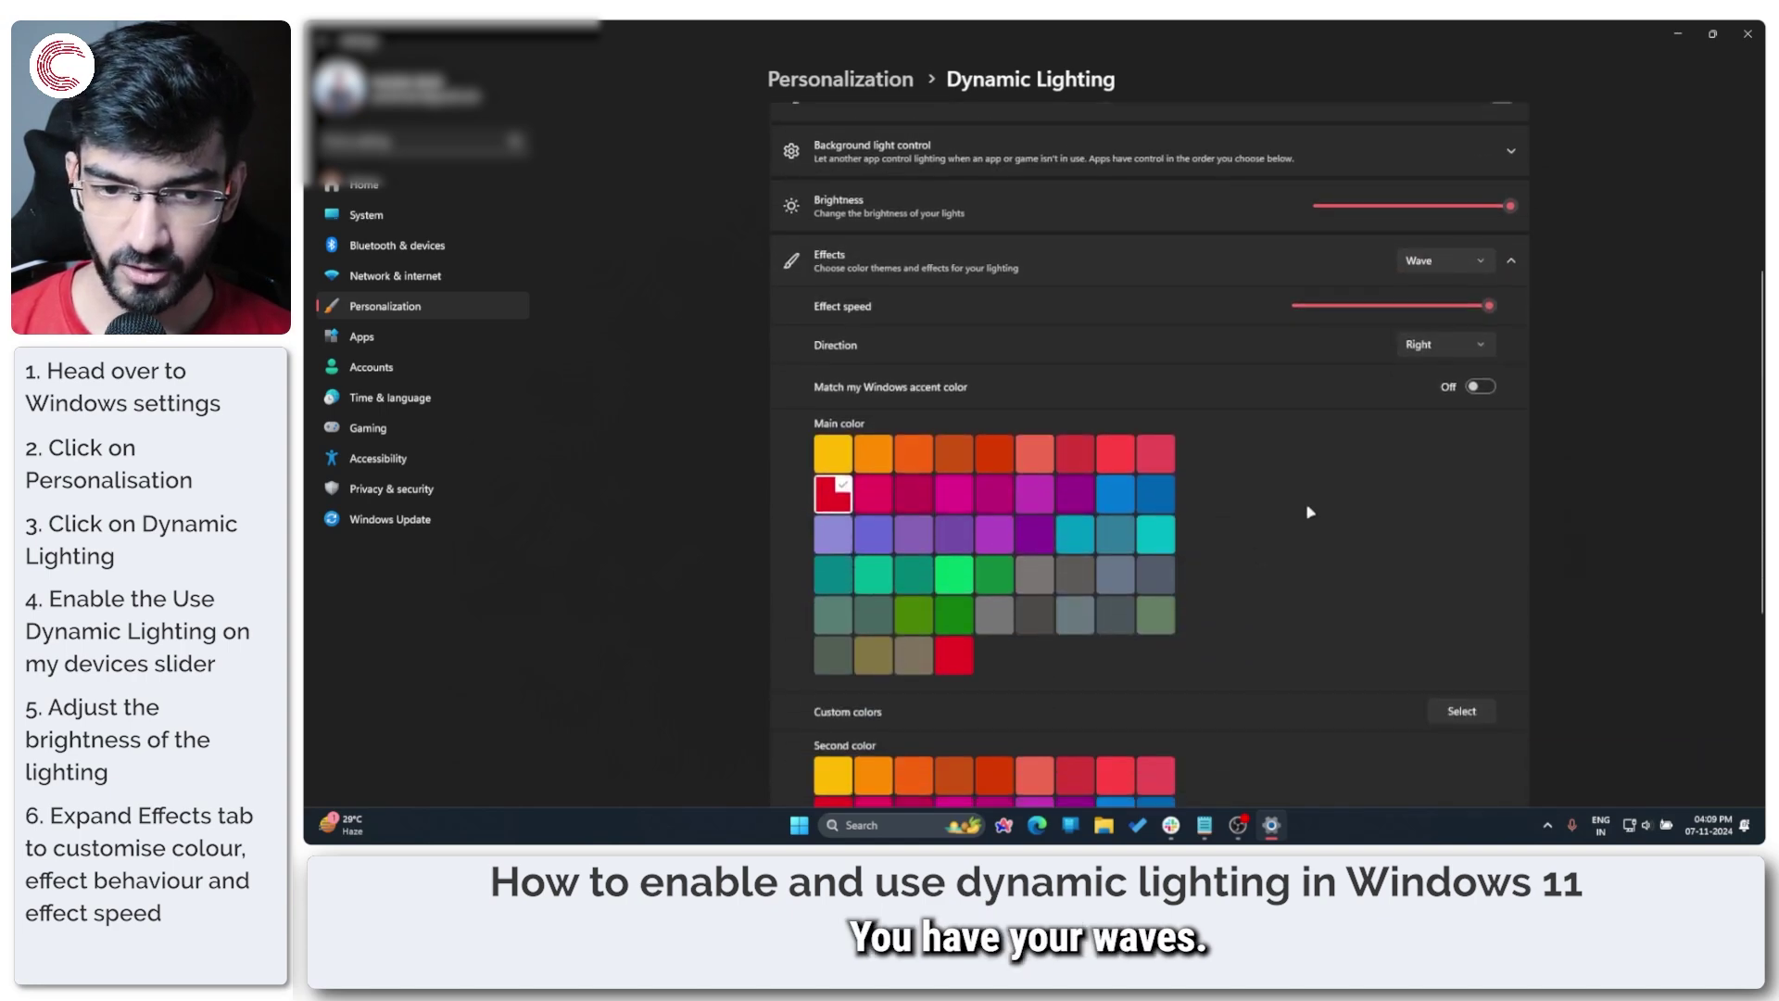
- Set the Wave effect's direction to Down
left_click(1428, 348)
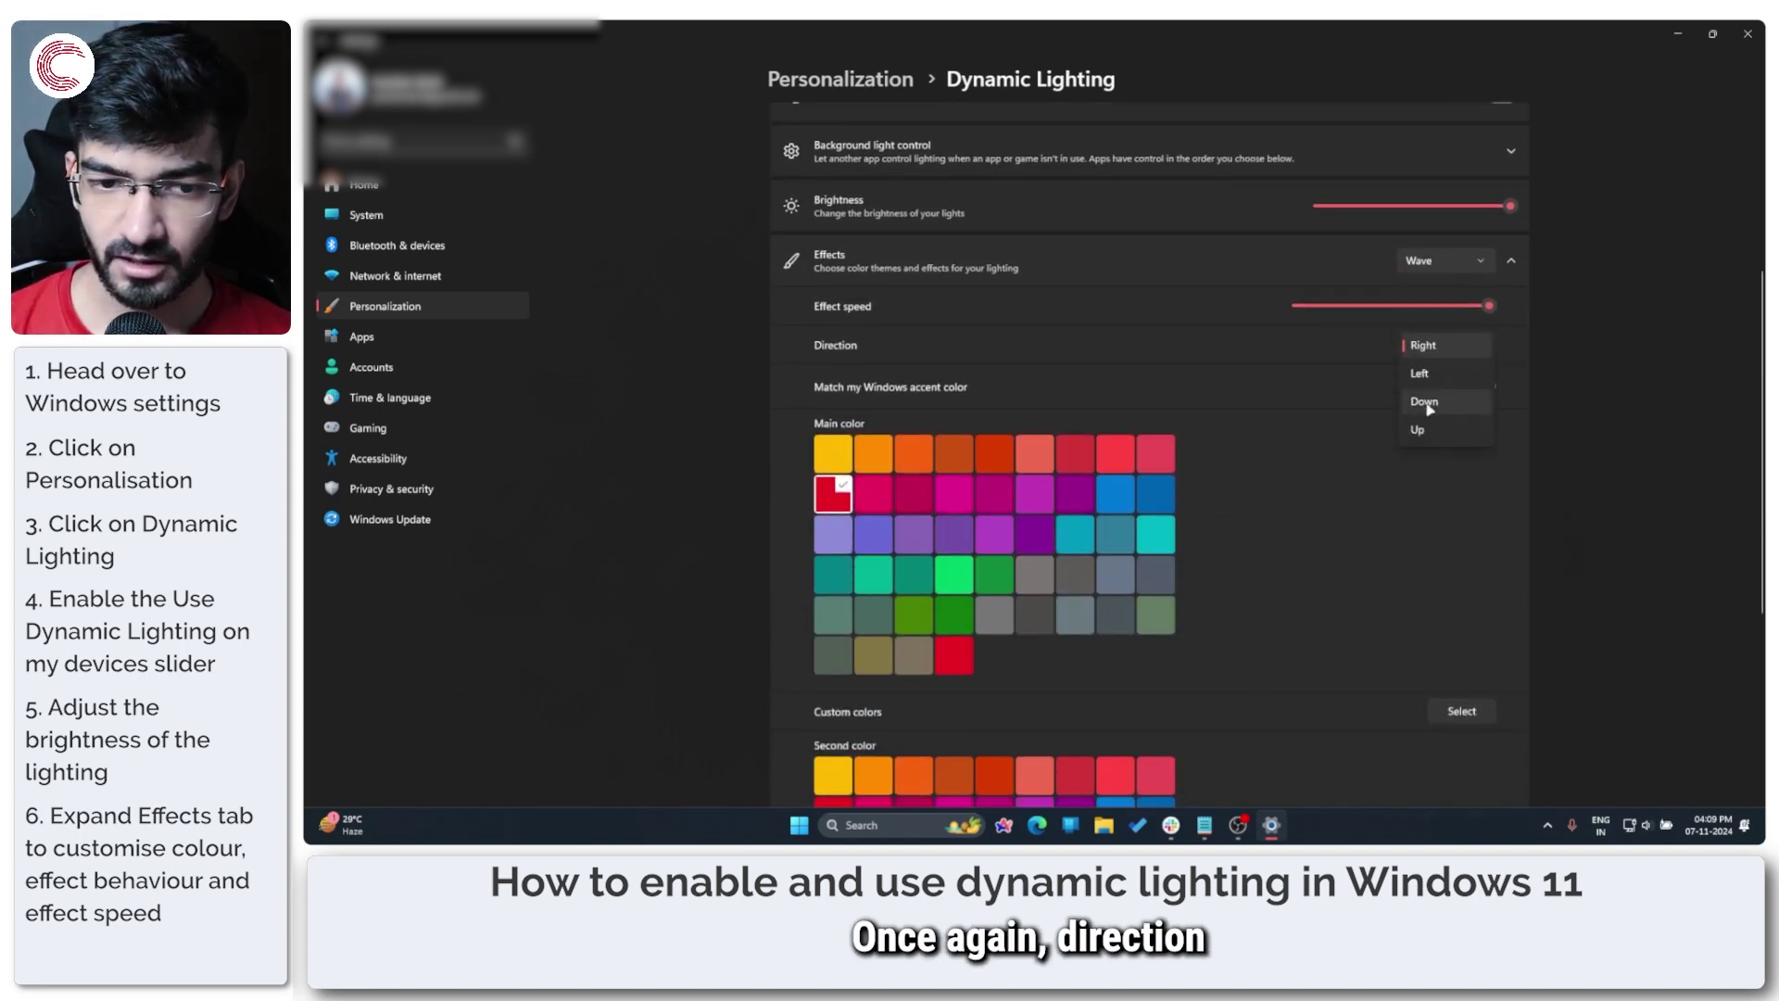
left_click(1427, 404)
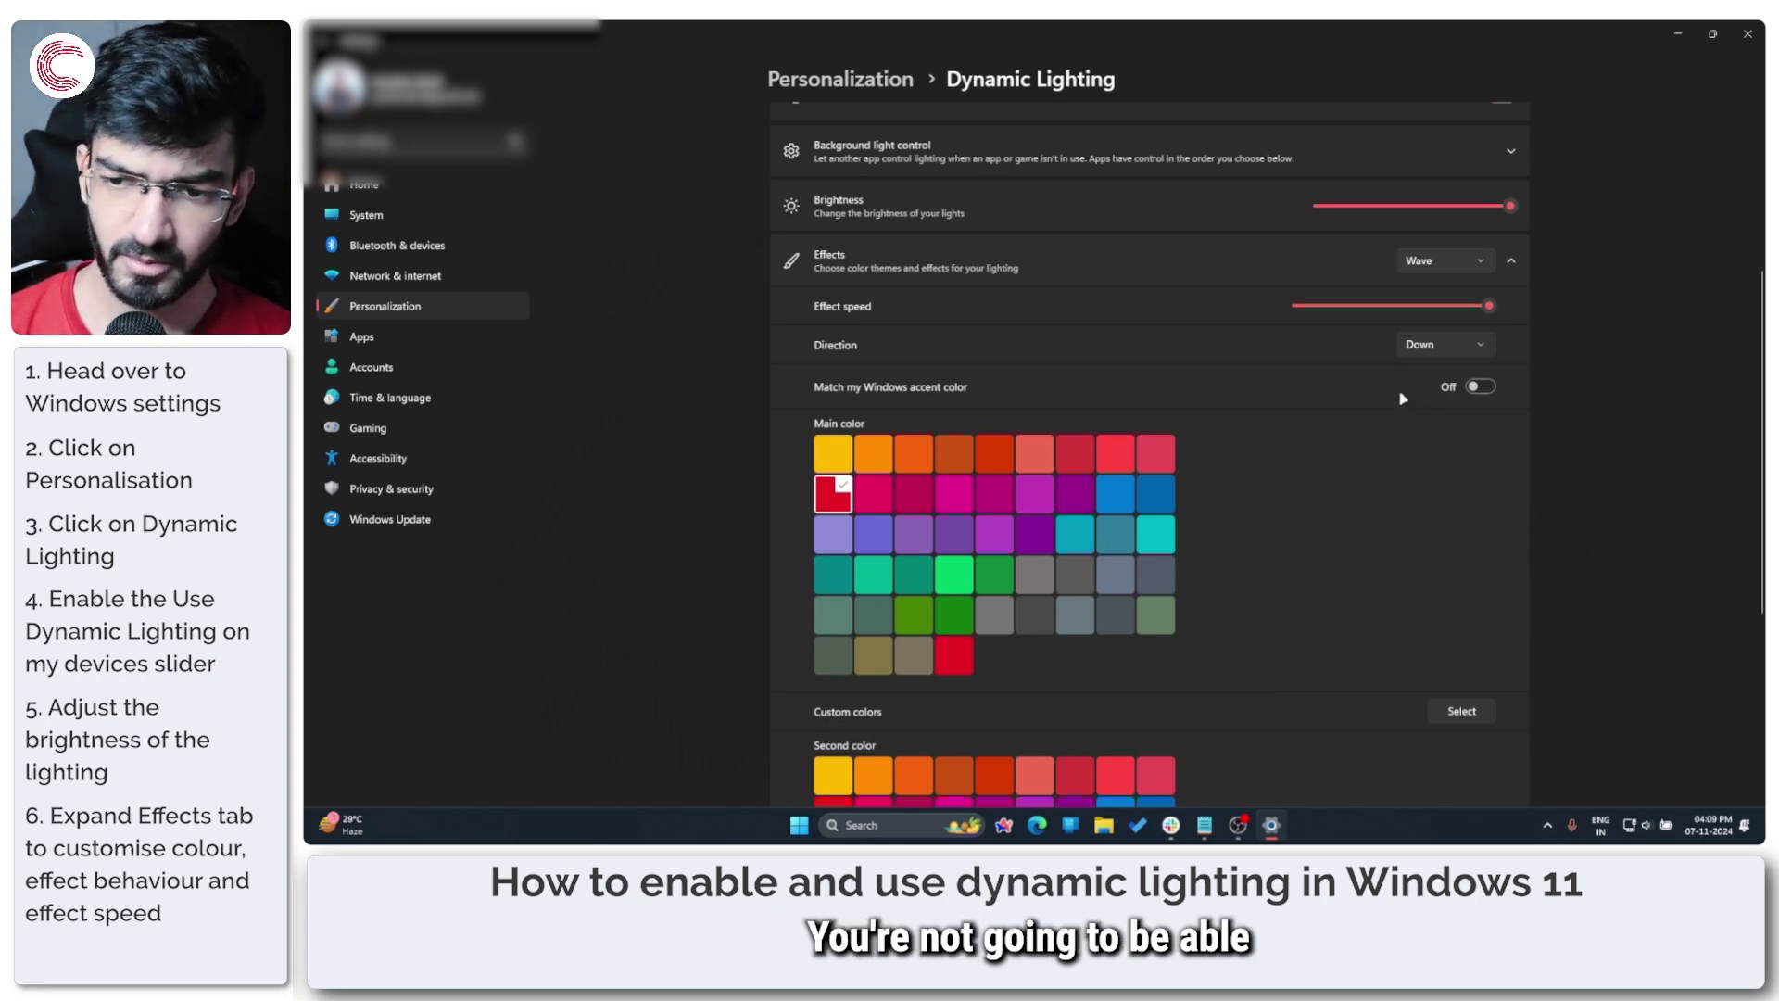
scroll(1400, 397, "down", 5)
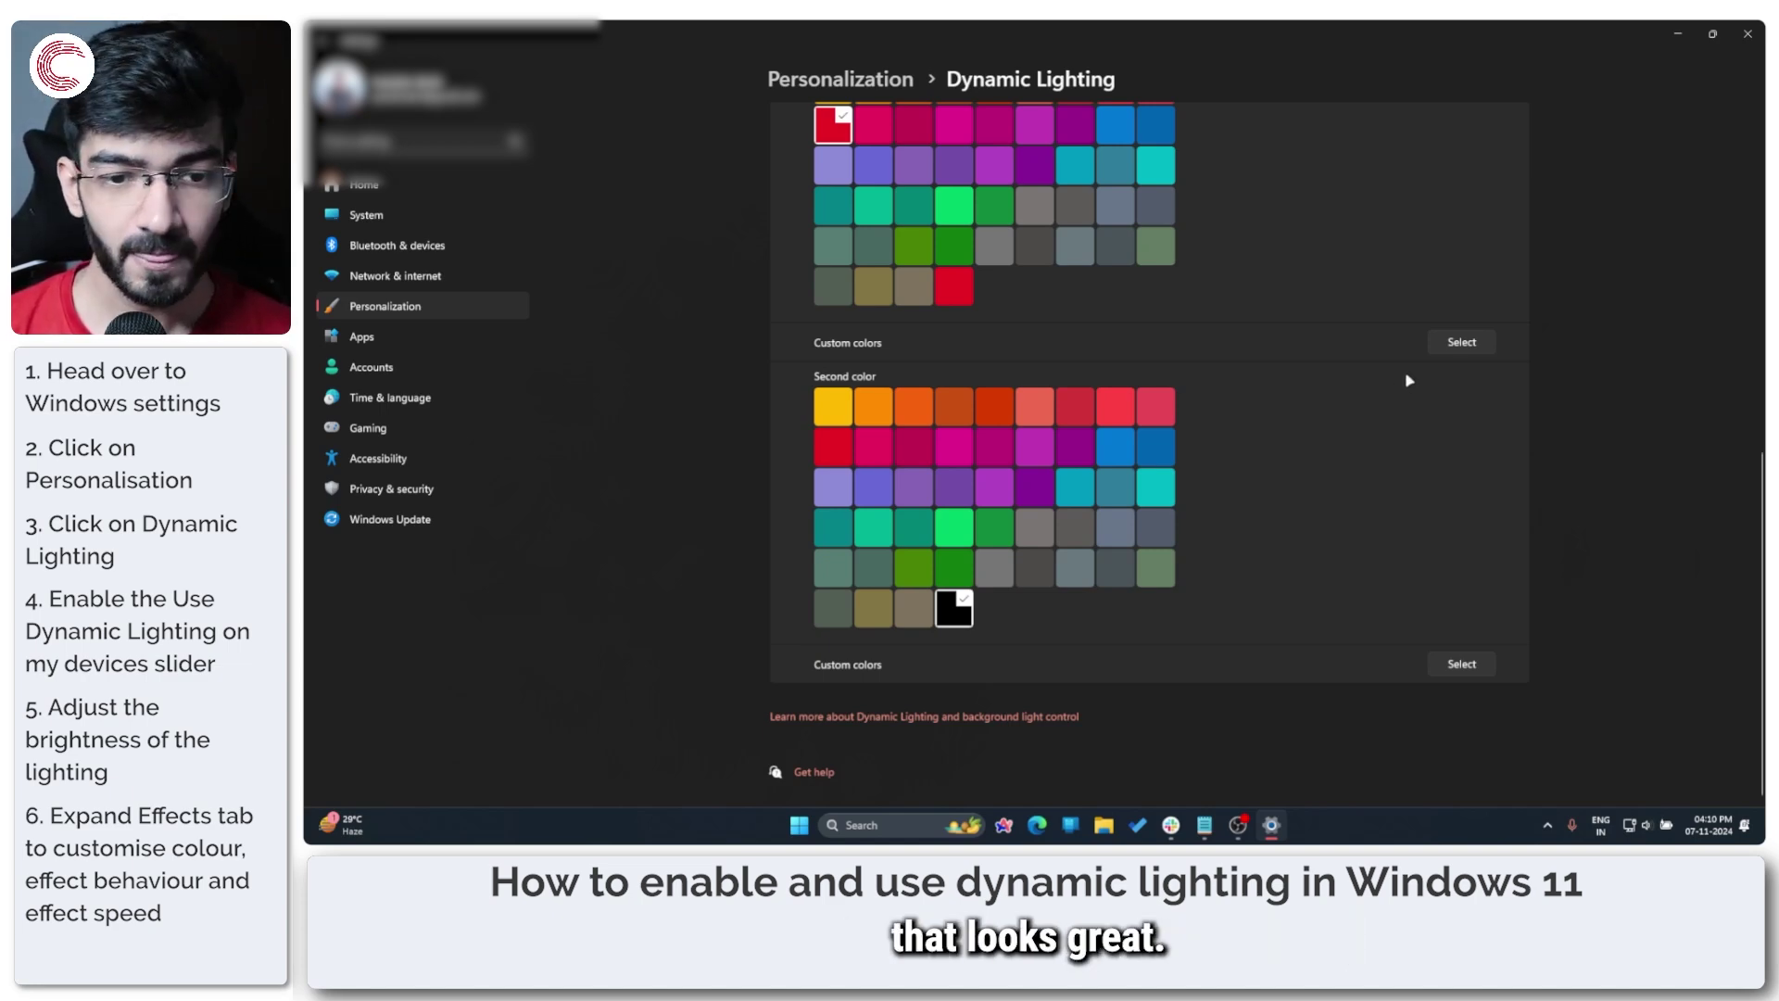
scroll(1353, 410, "up", 5)
scroll(897, 350, "down", 3)
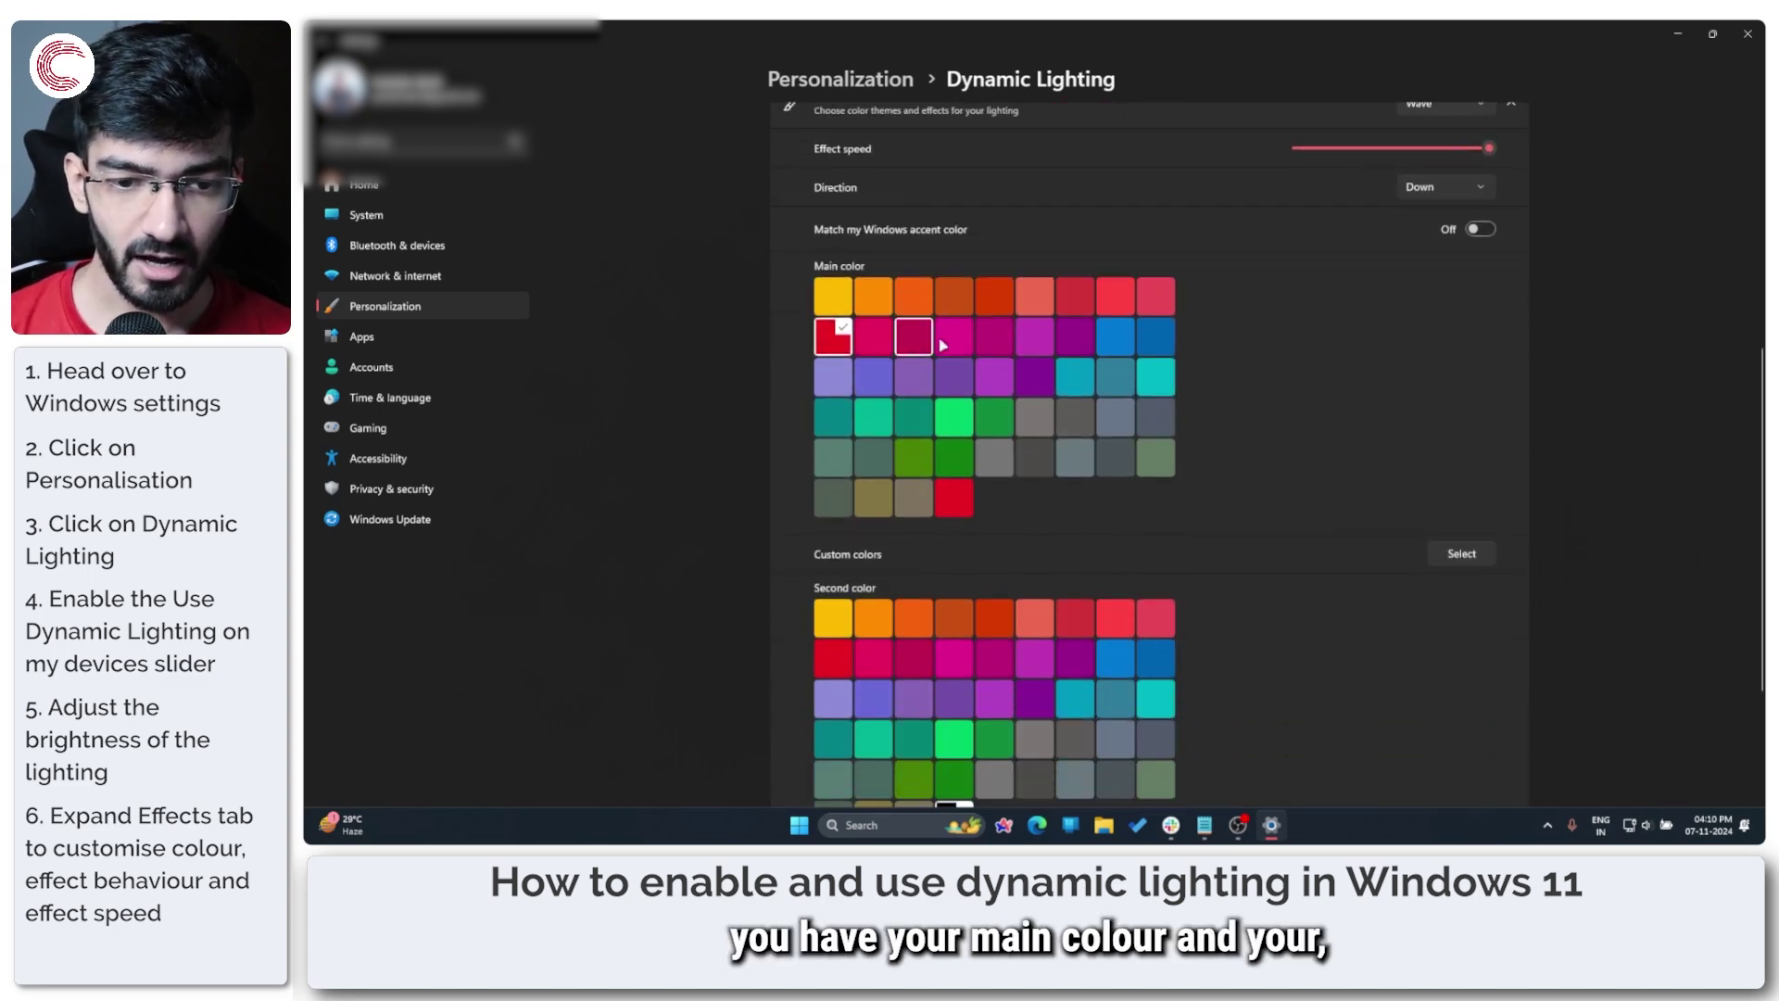
scroll(897, 351, "down", 2)
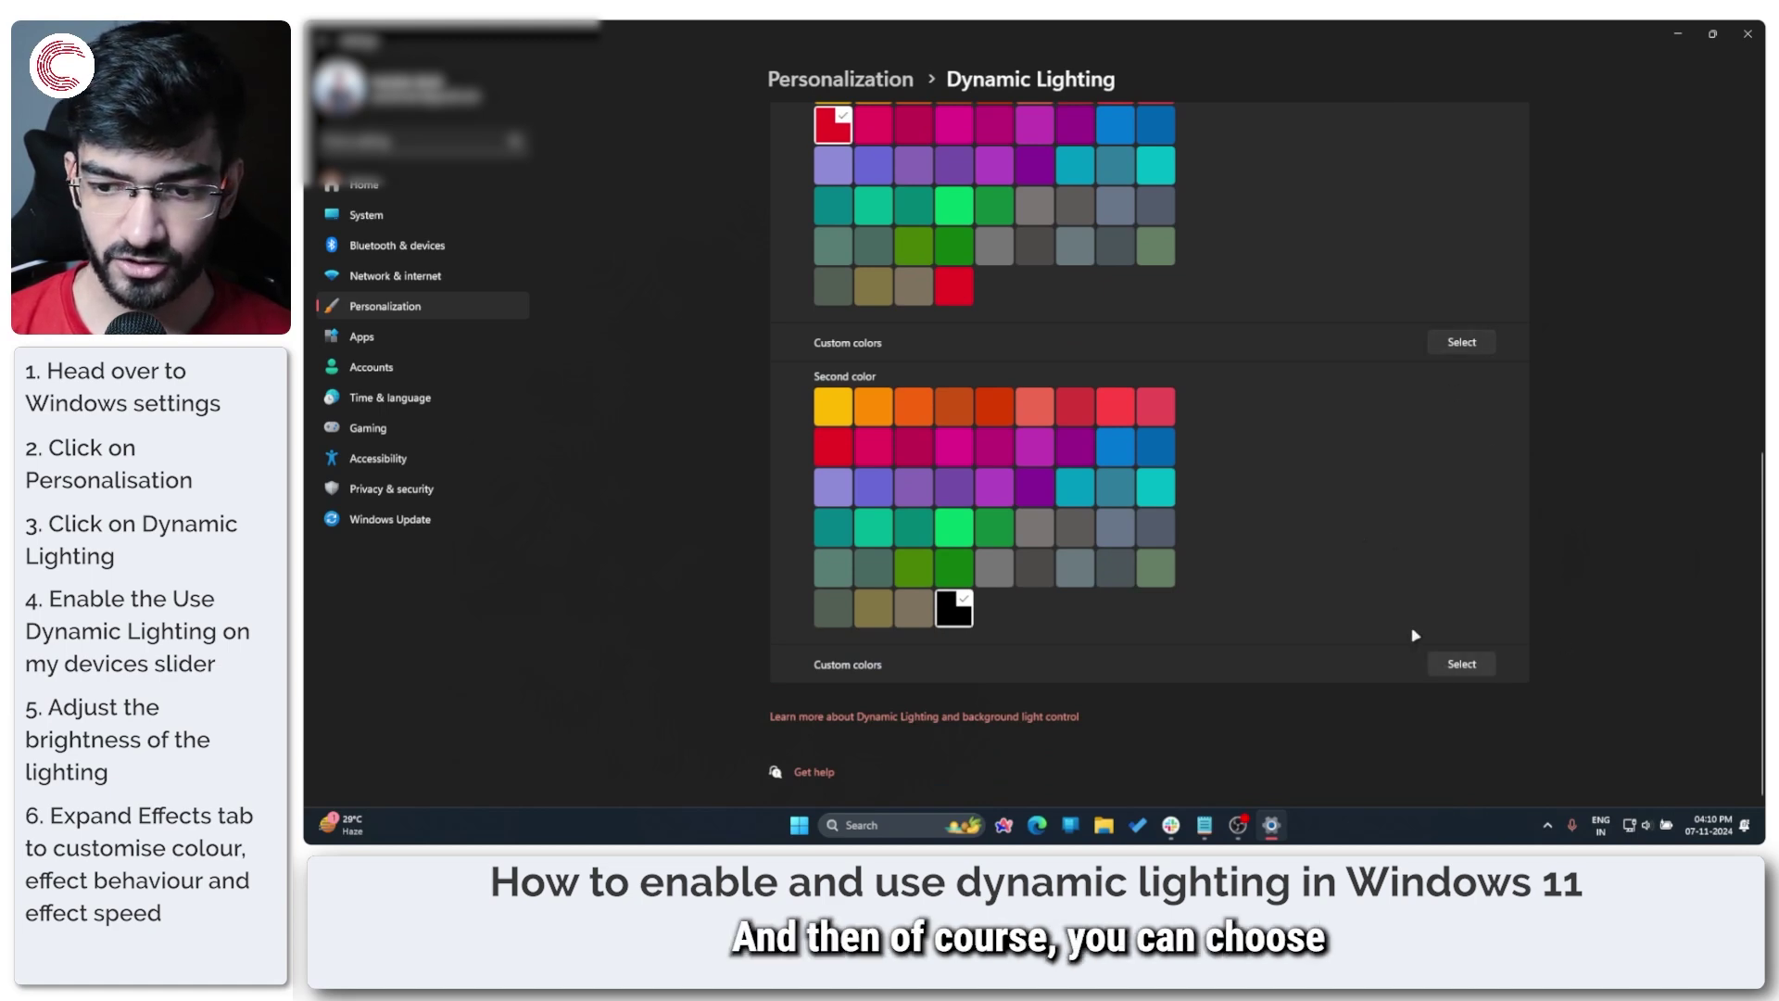
scroll(1291, 512, "up", 7)
scroll(1290, 512, "down", 2)
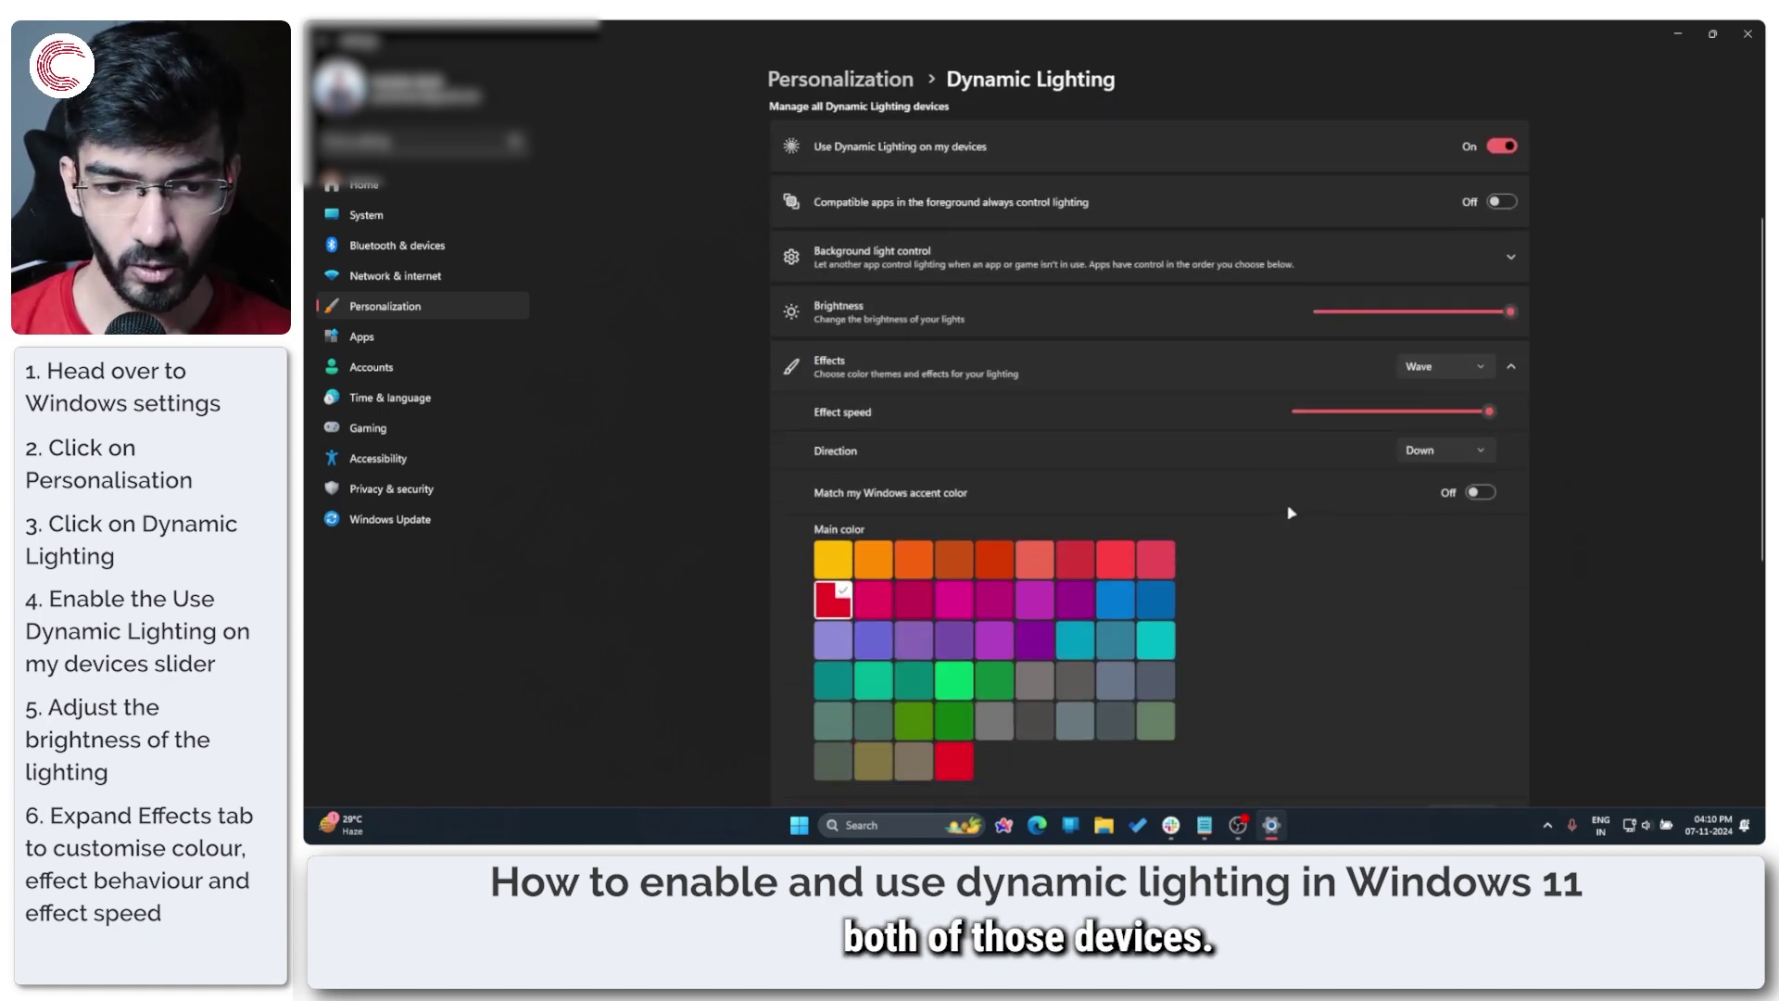
left_click(1462, 454)
- Keep the direction at Down, try the Wheel effect, then switch to Gradient running Horizontal
left_click(1441, 446)
left_click(1441, 367)
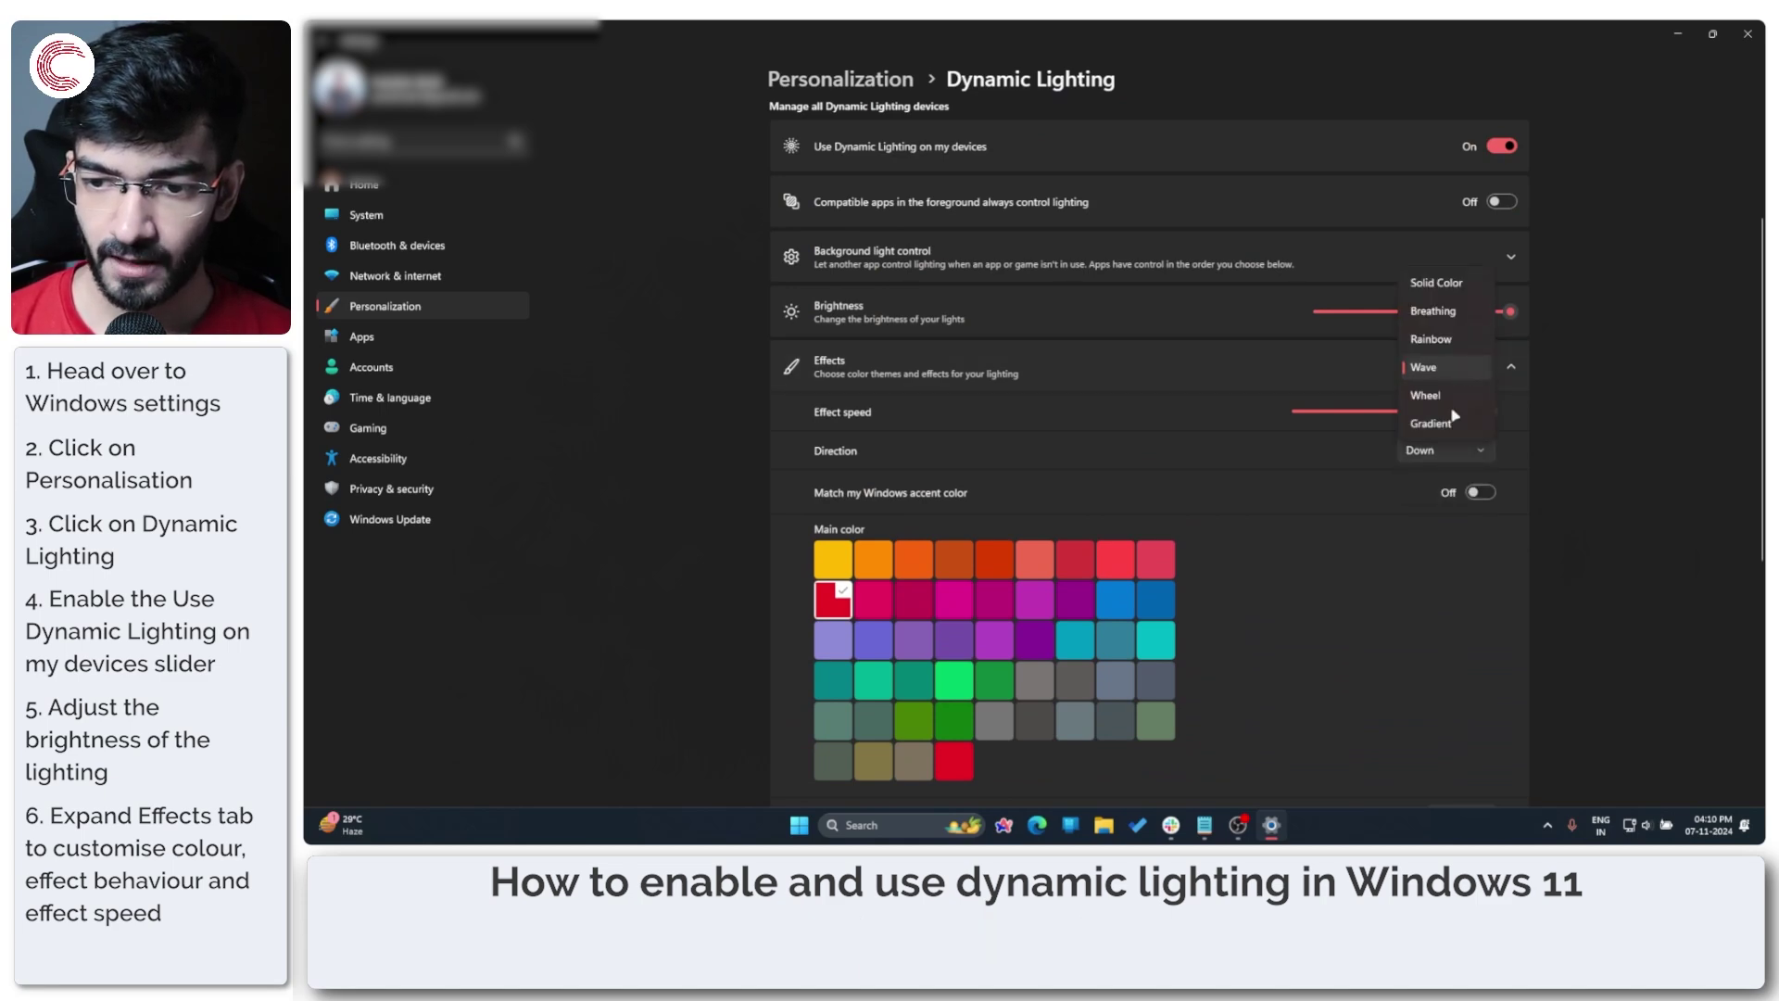
left_click(1453, 399)
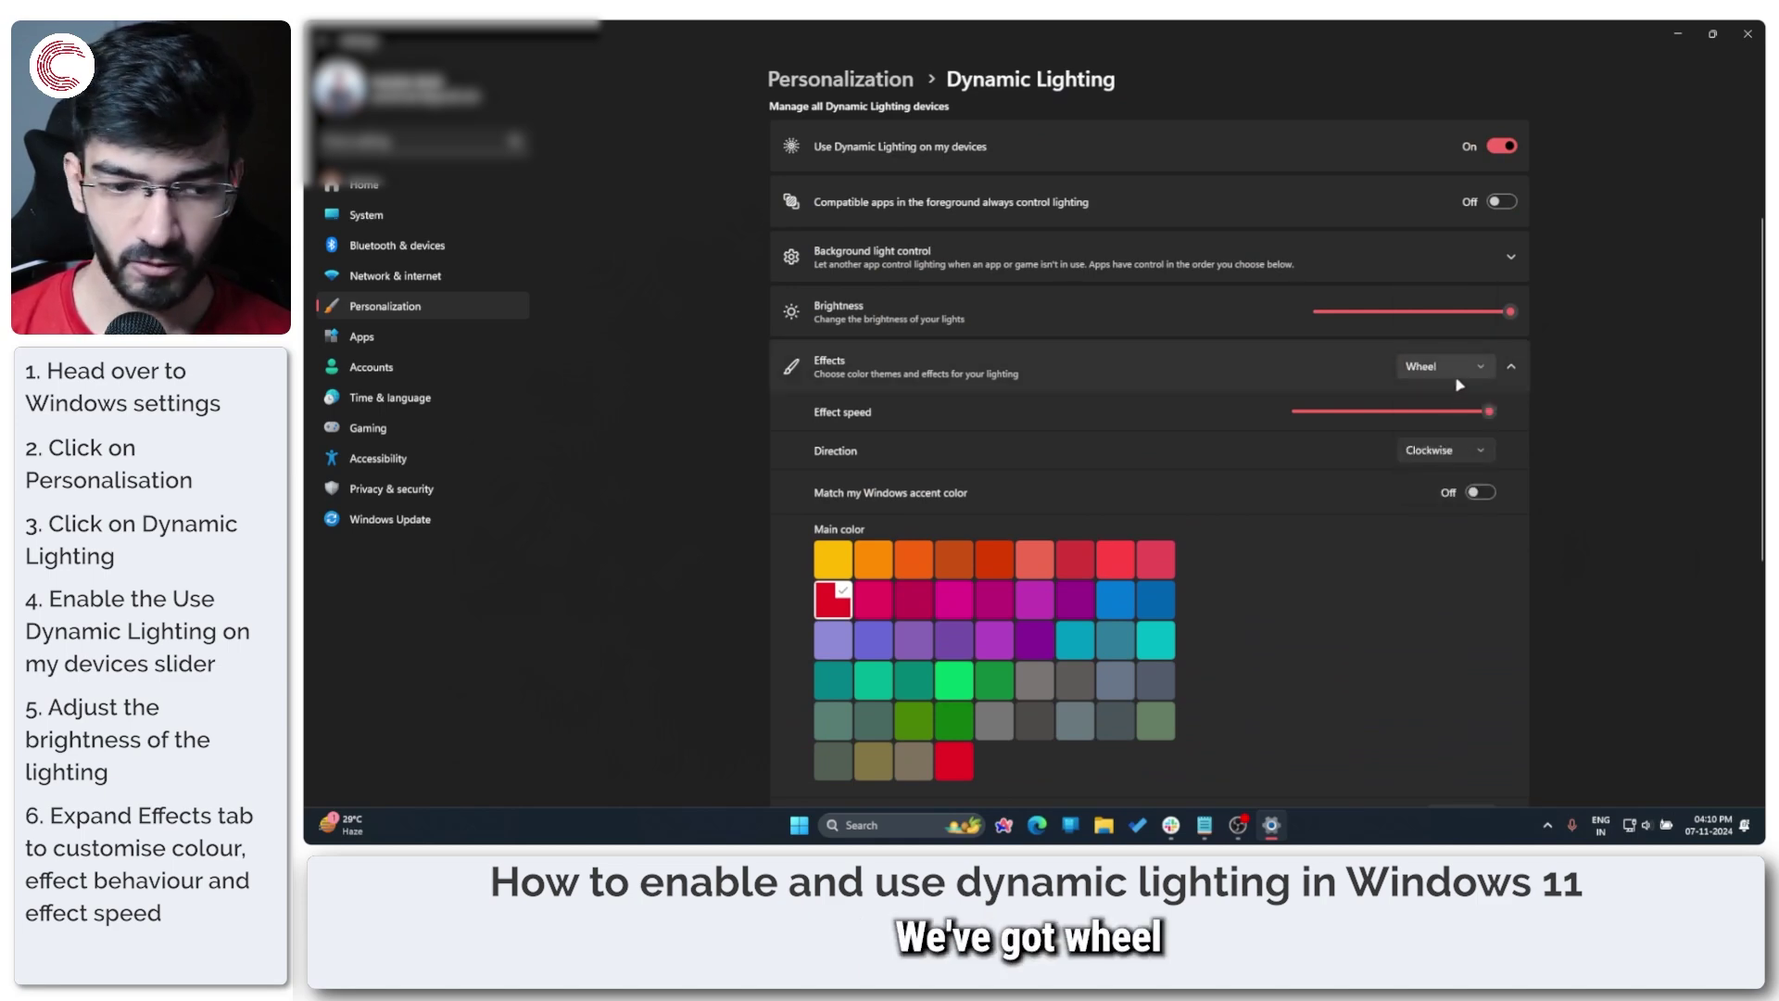
scroll(1380, 454, "down", 5)
scroll(1381, 454, "up", 7)
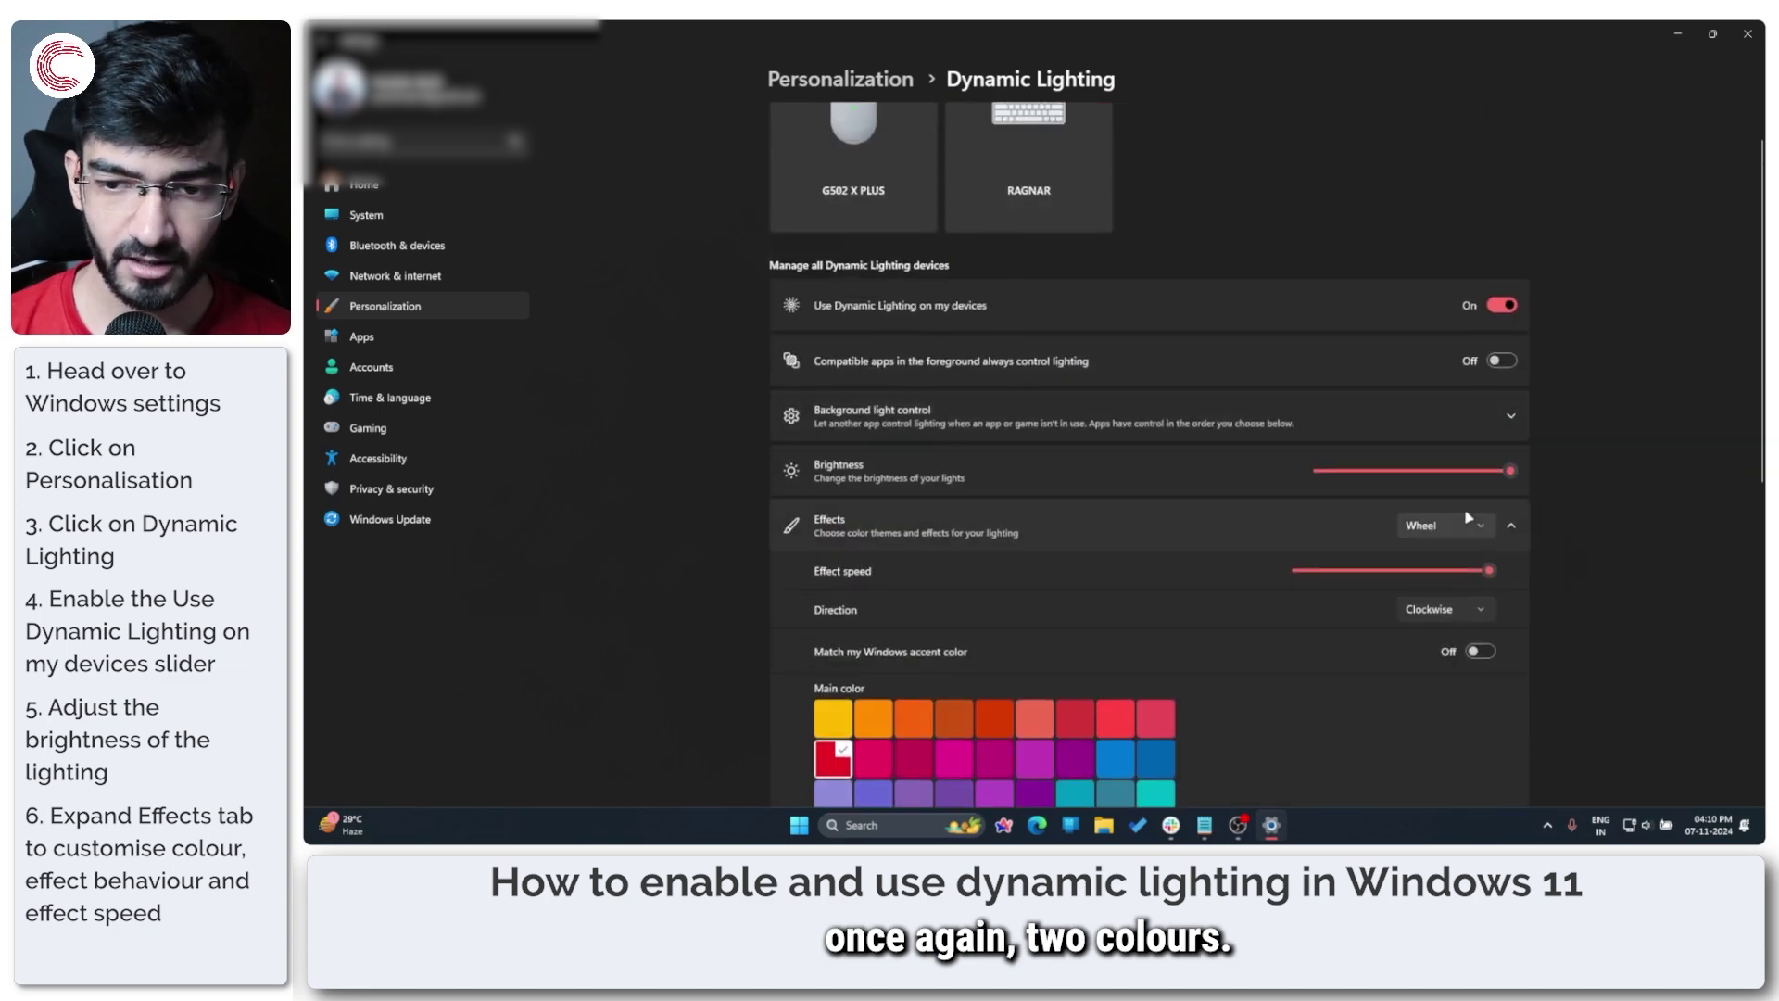
left_click(1455, 524)
left_click(1432, 554)
scroll(1286, 531, "down", 6)
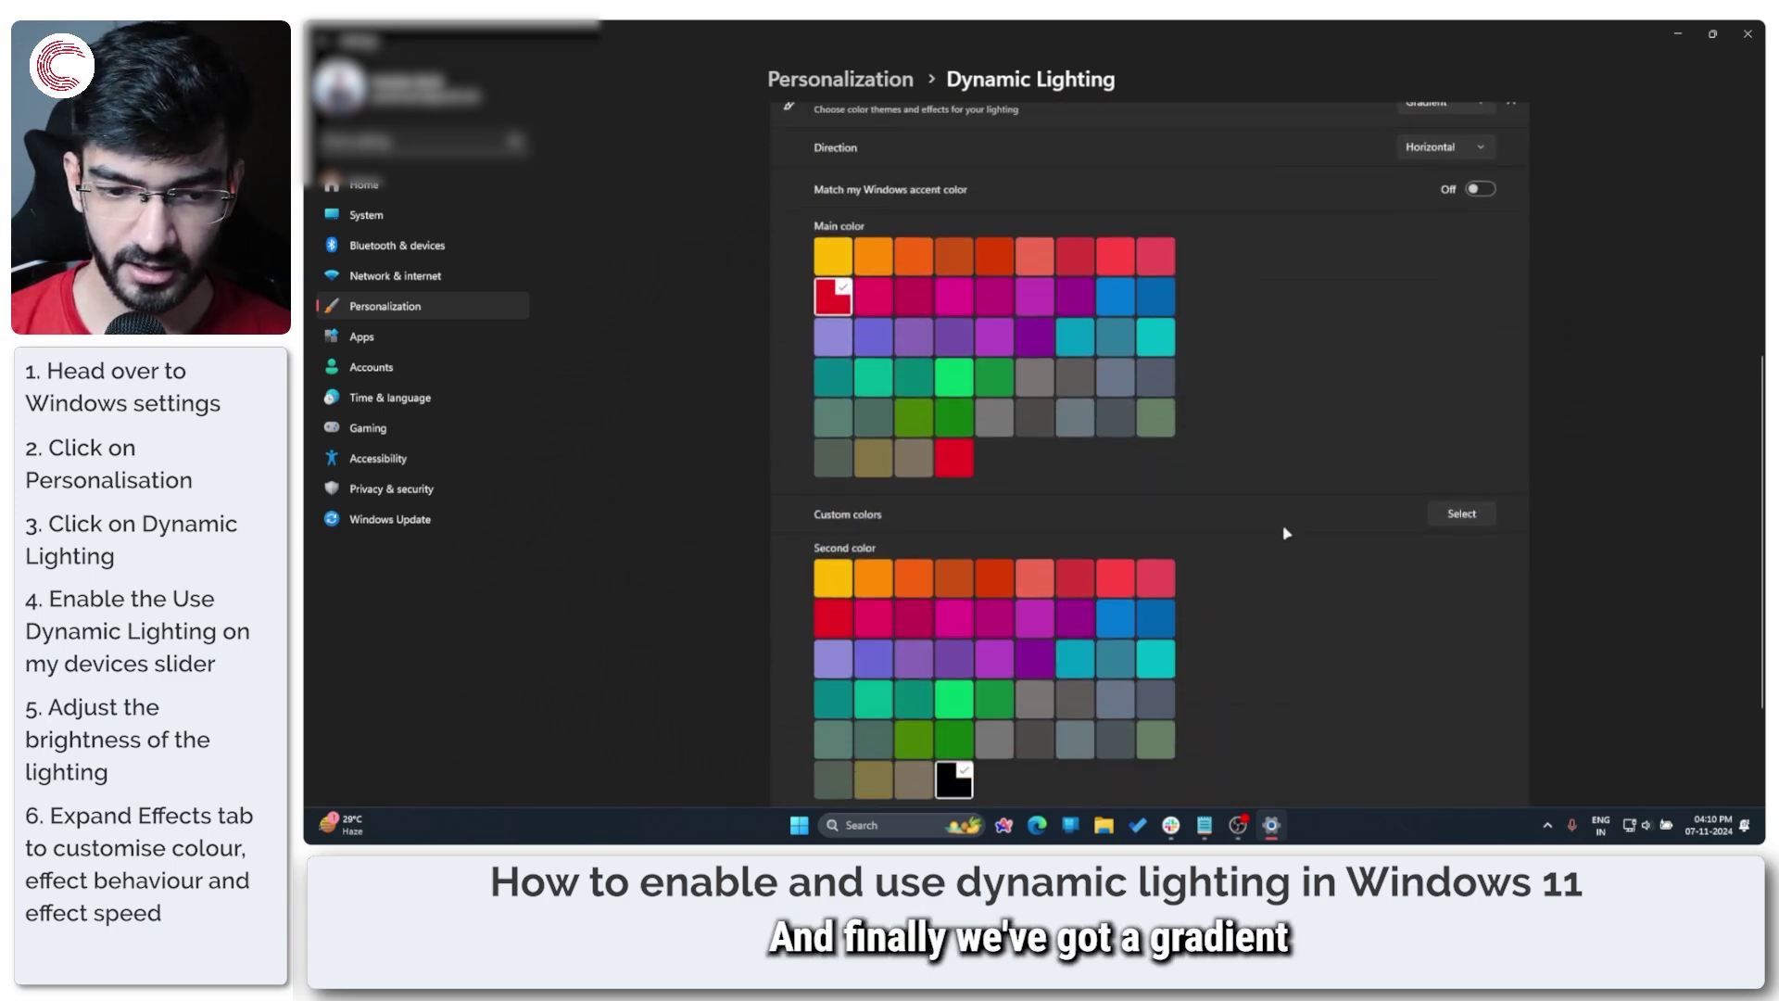
scroll(1286, 530, "up", 5)
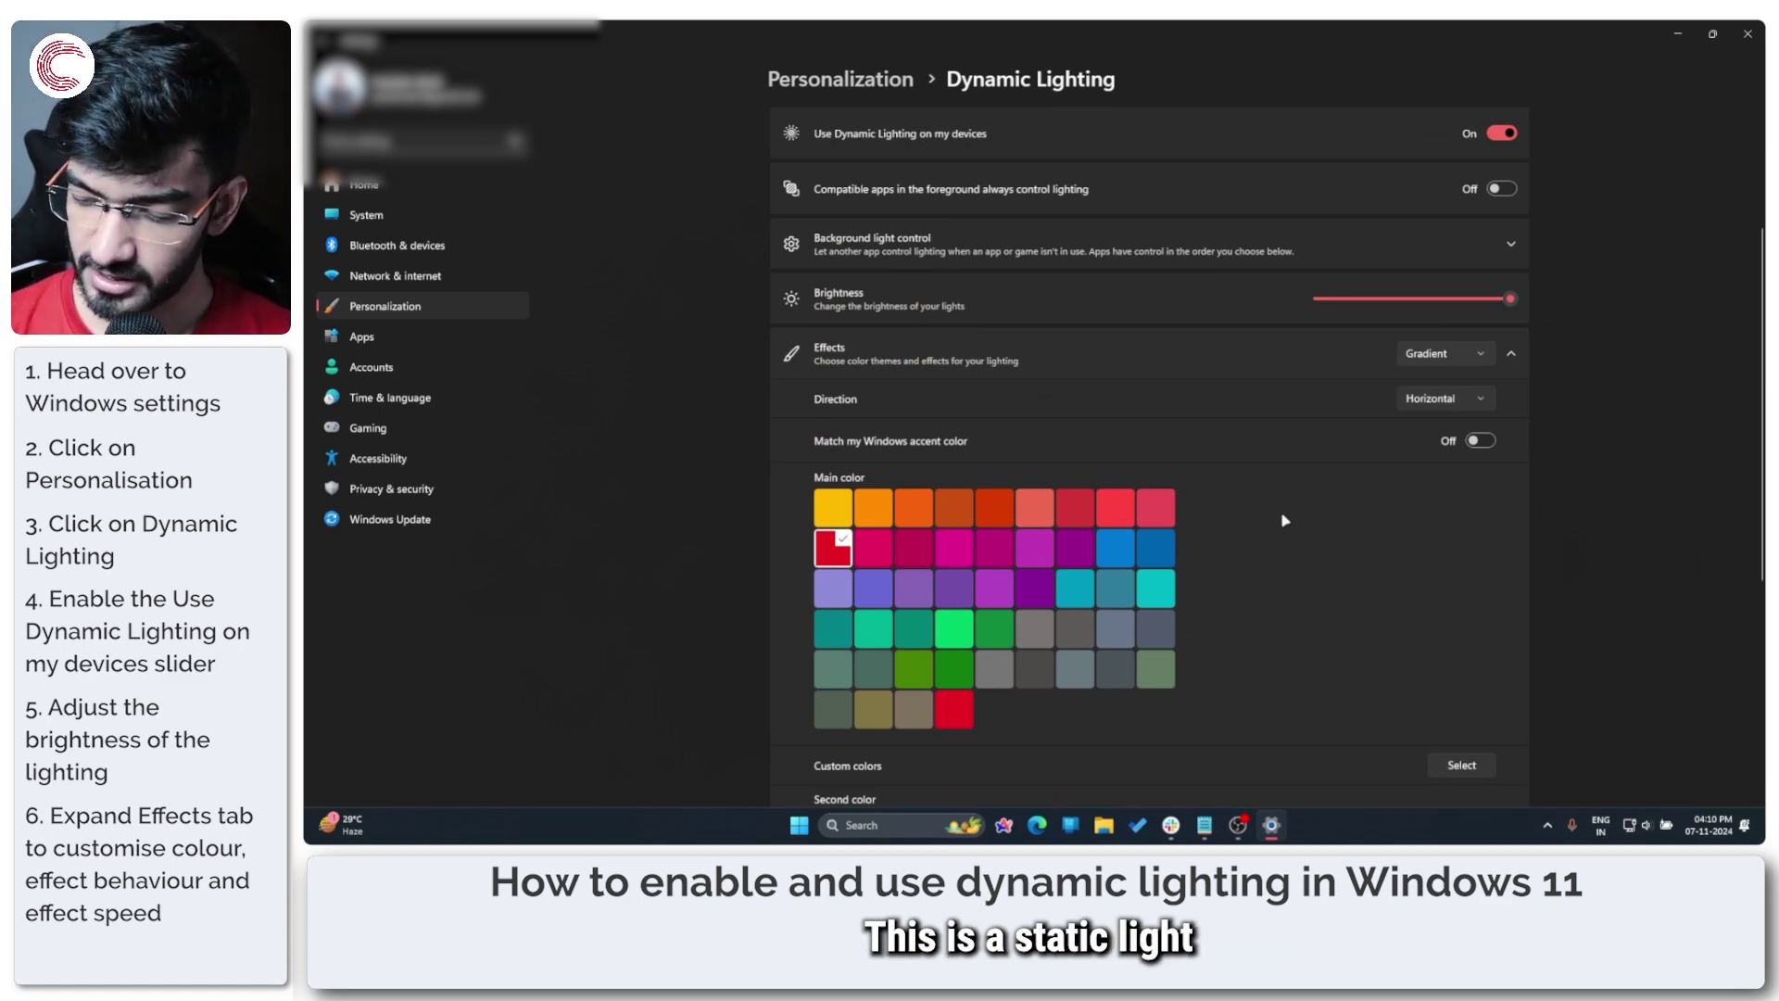
scroll(1284, 520, "down", 5)
- Preview yellow, orange and green as the second color, then settle on purple
left_click(832, 407)
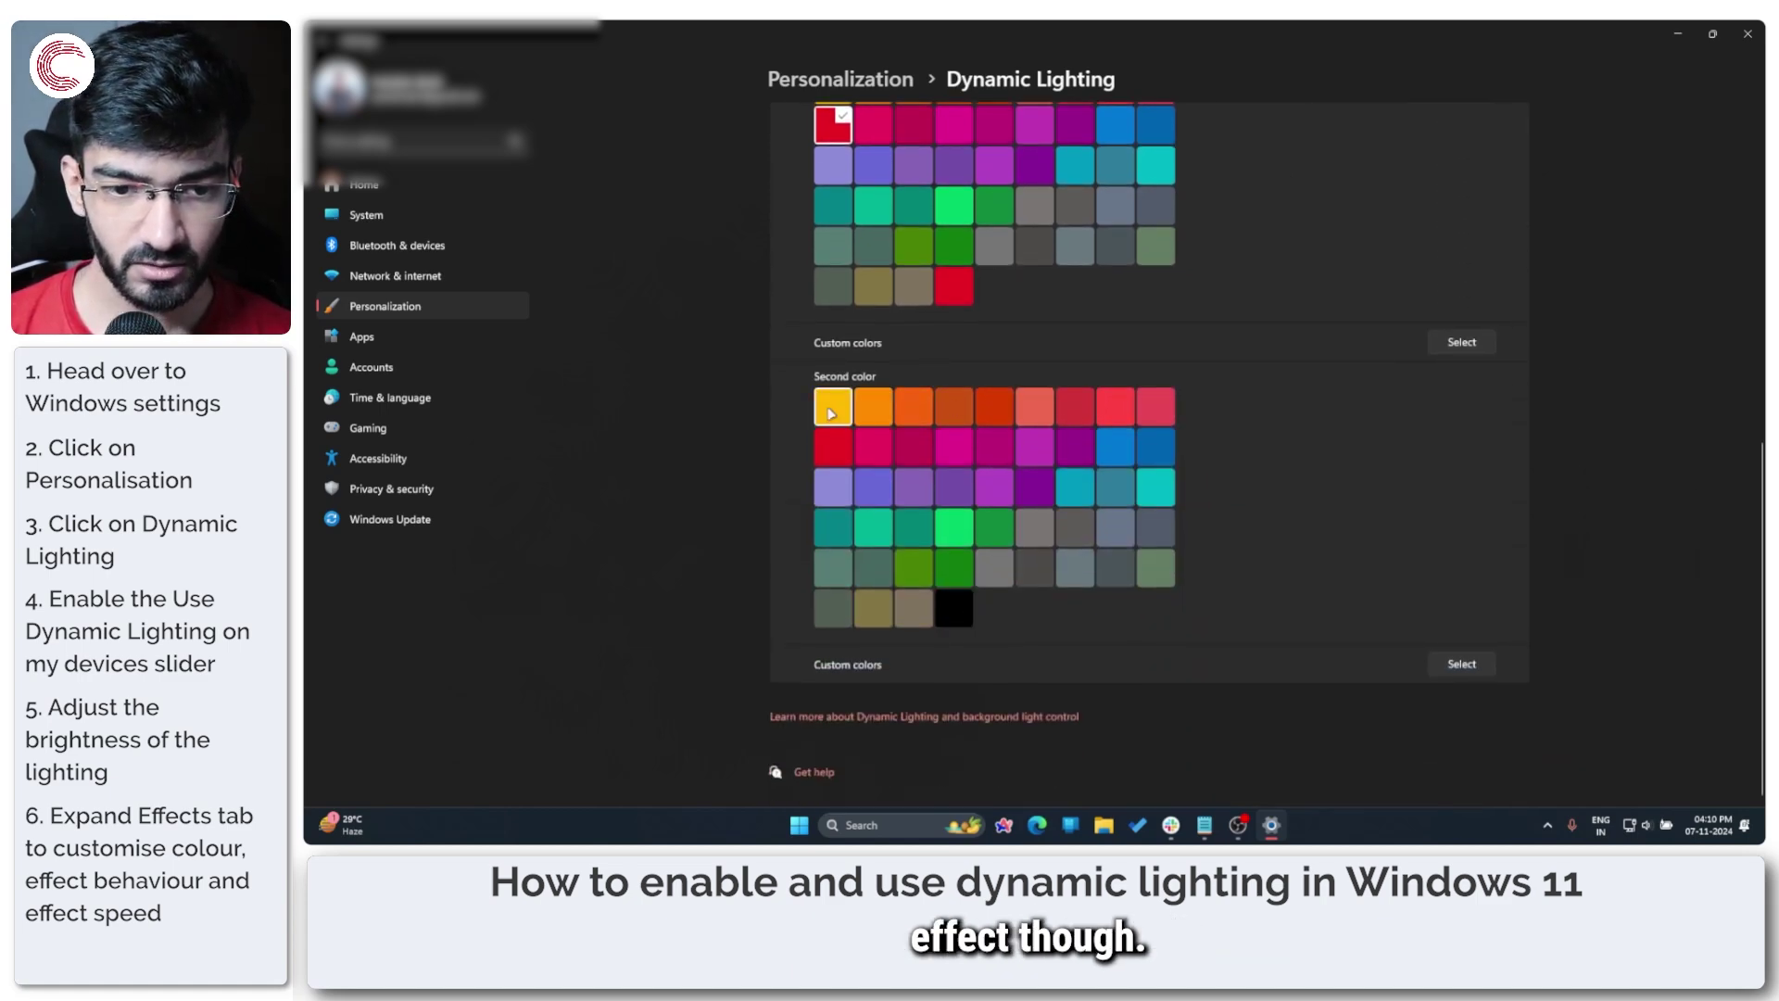
left_click(912, 410)
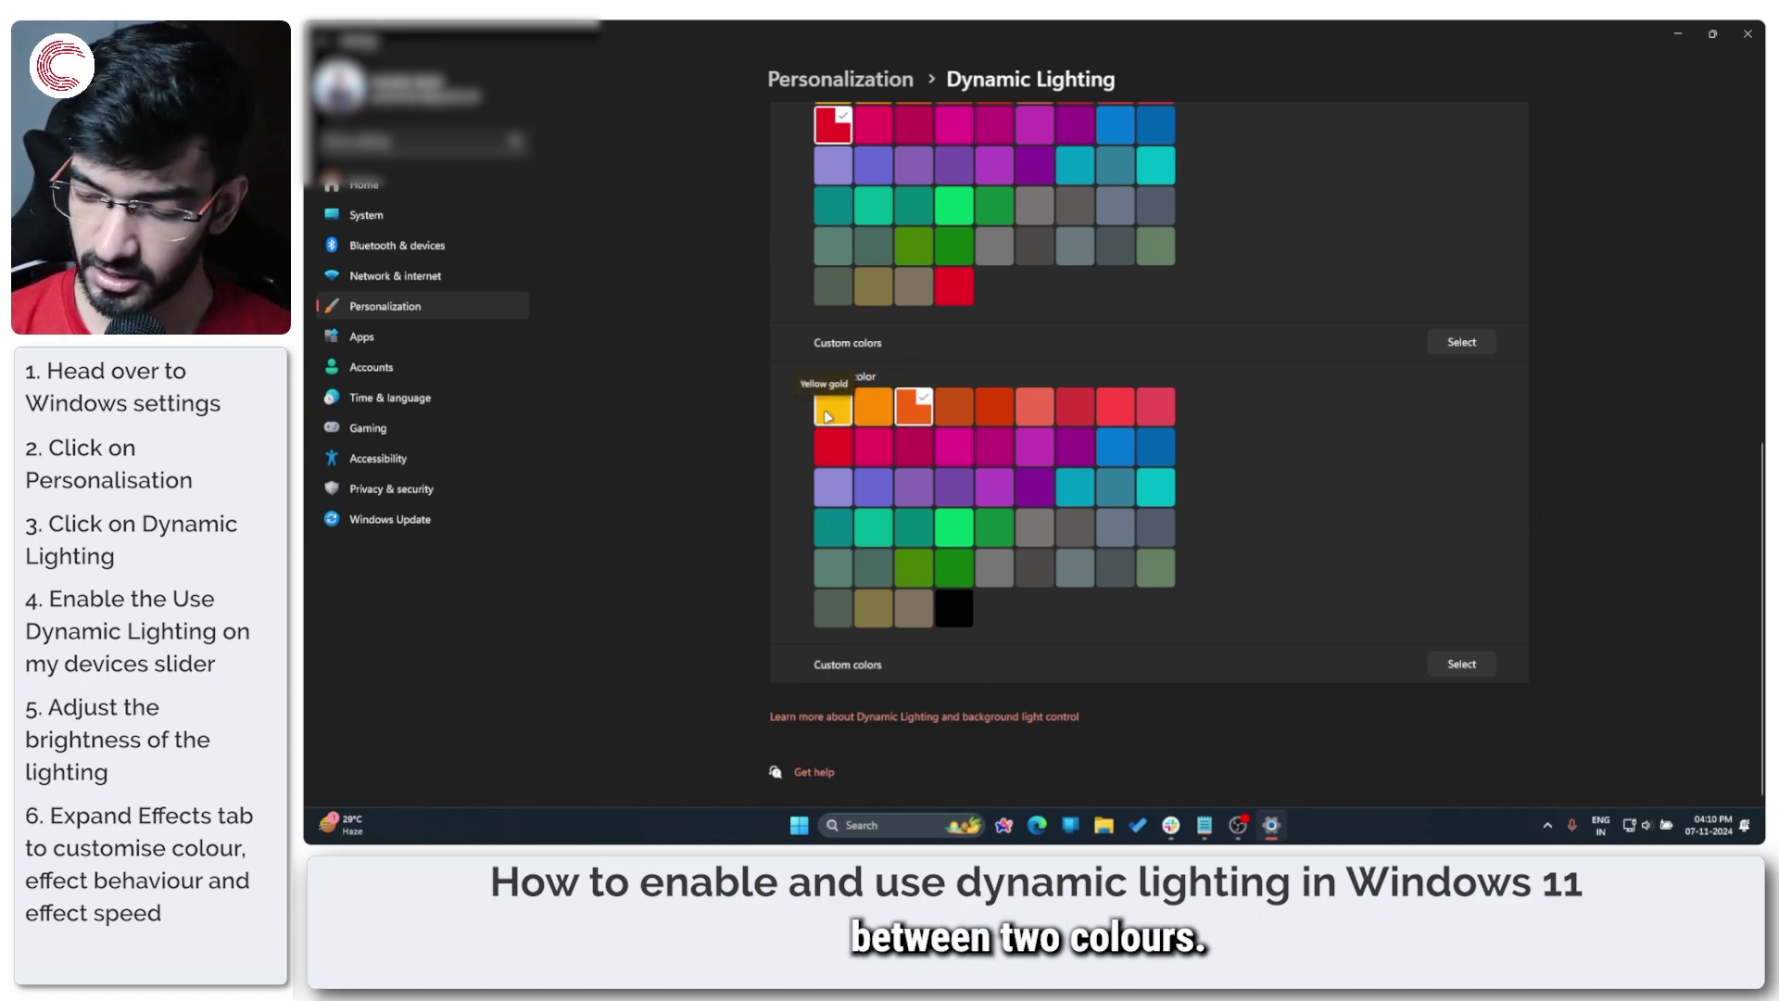
left_click(986, 529)
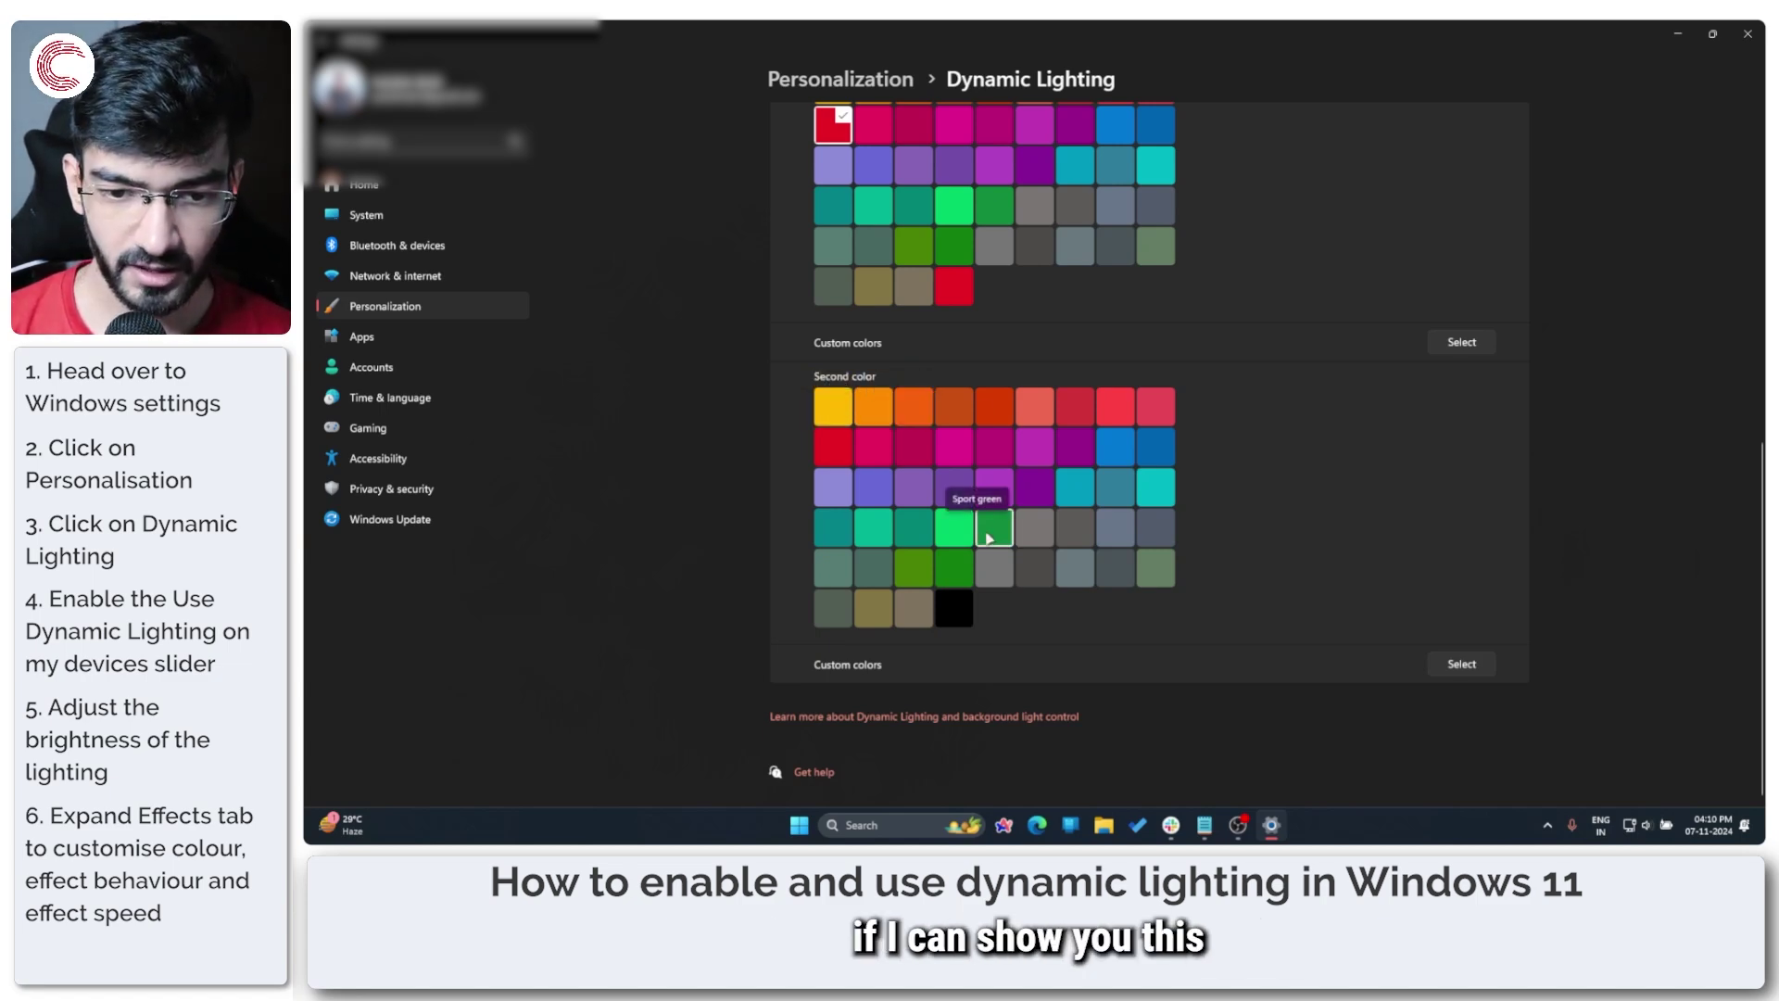
left_click(1033, 498)
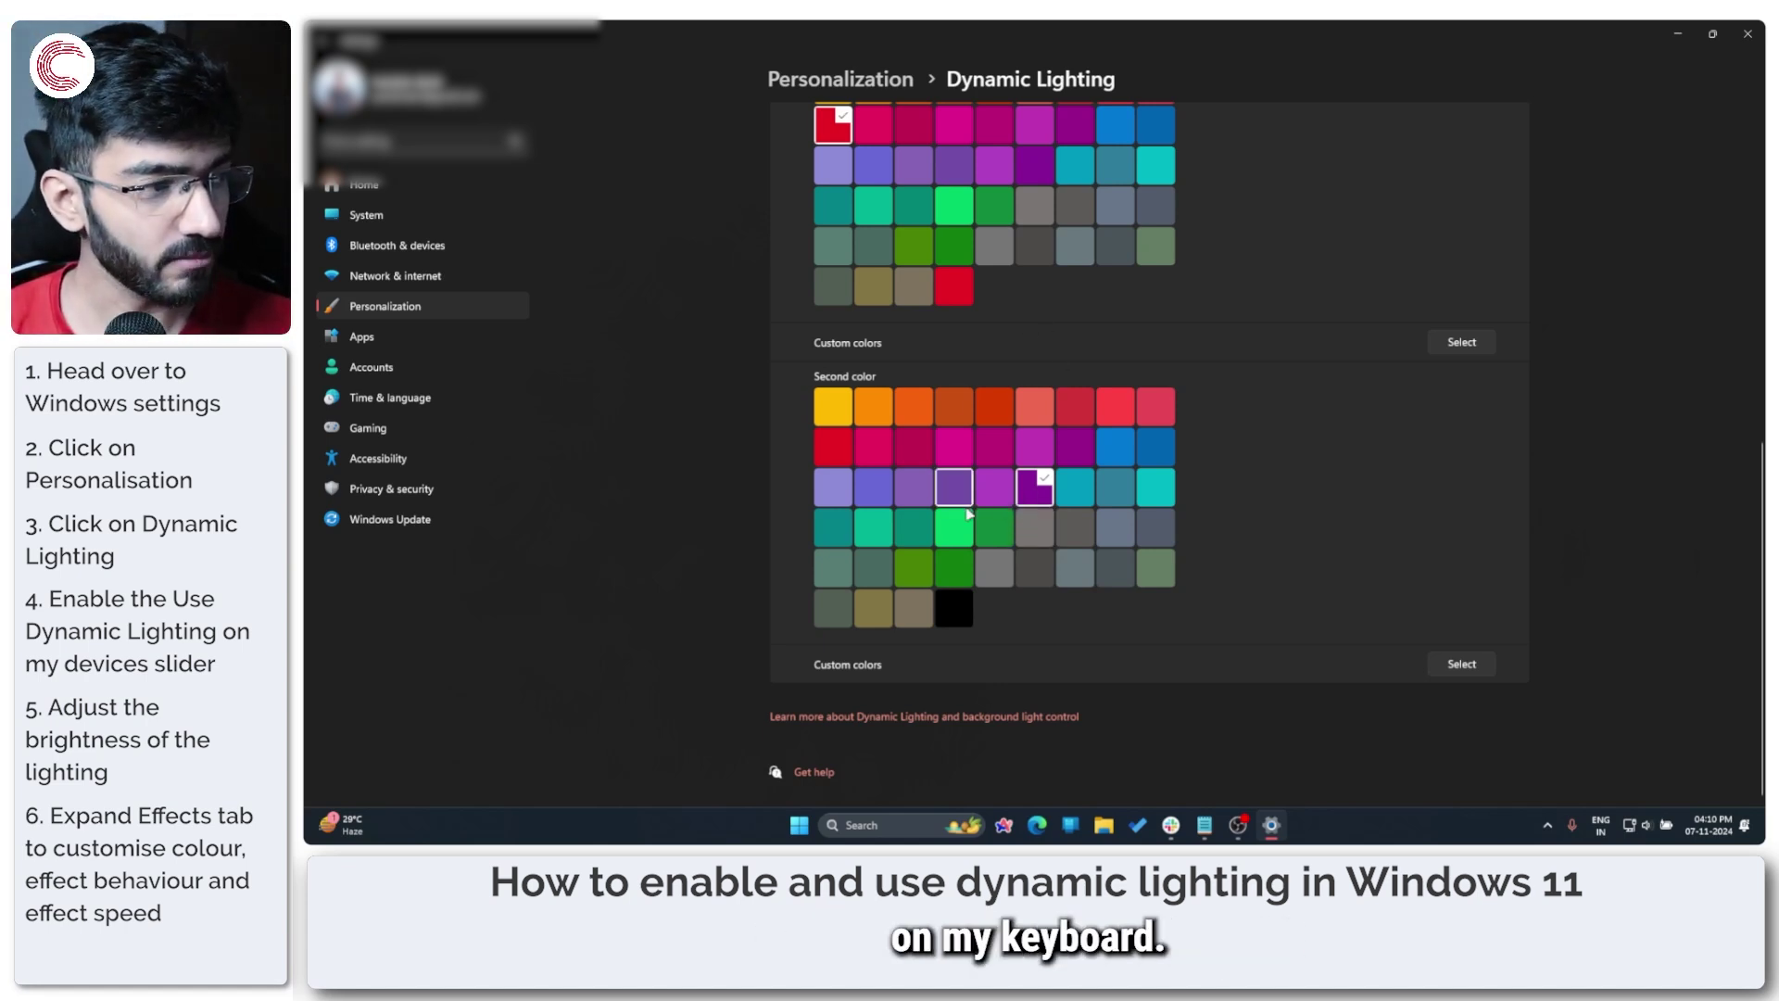
scroll(1302, 408, "up", 4)
scroll(1302, 409, "up", 3)
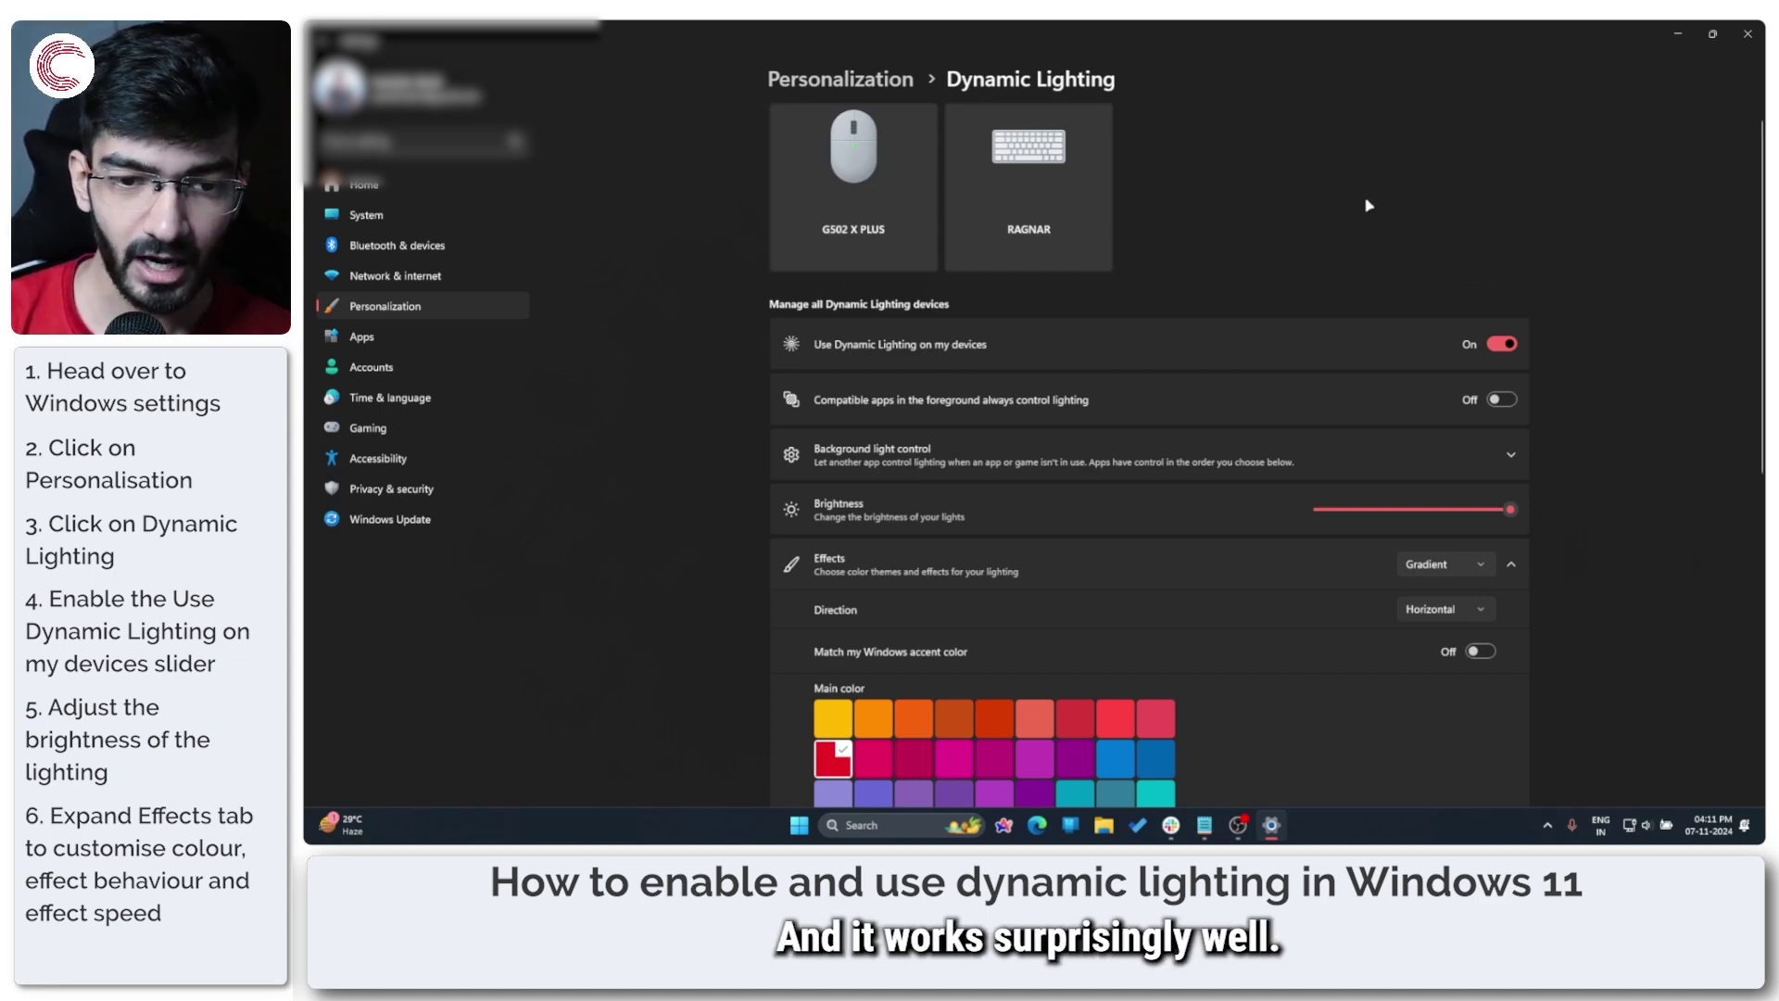
left_click(877, 201)
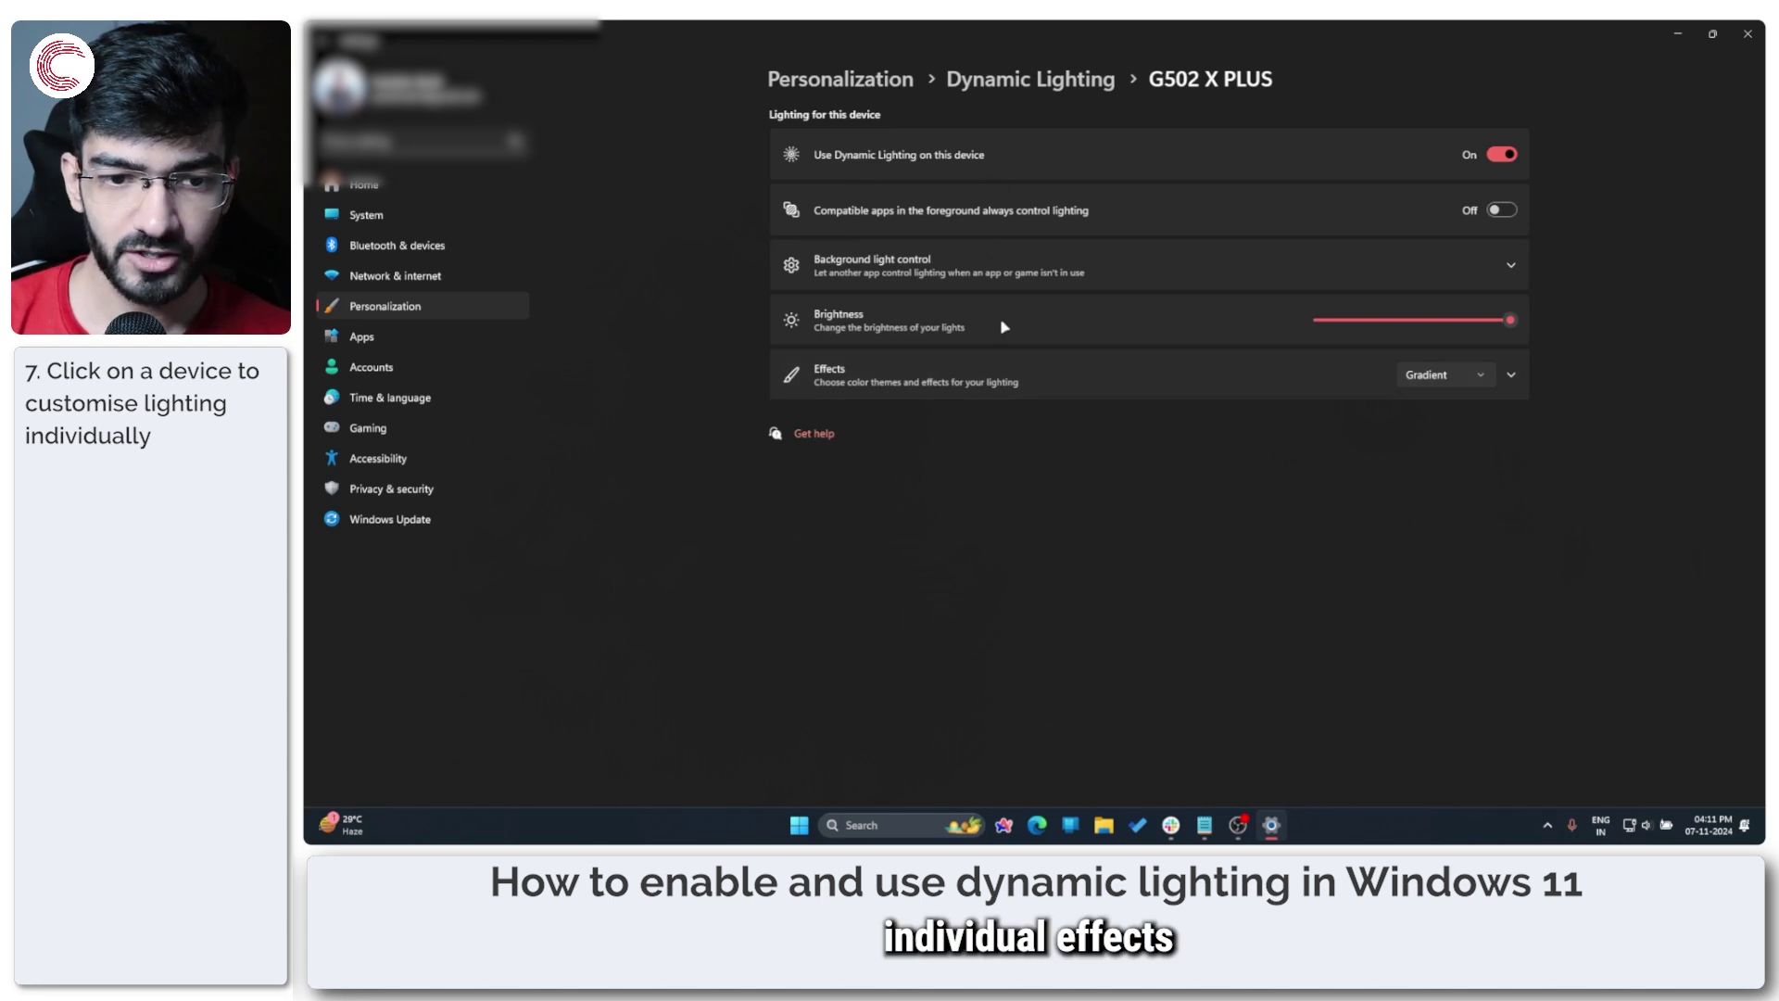
left_click(1043, 78)
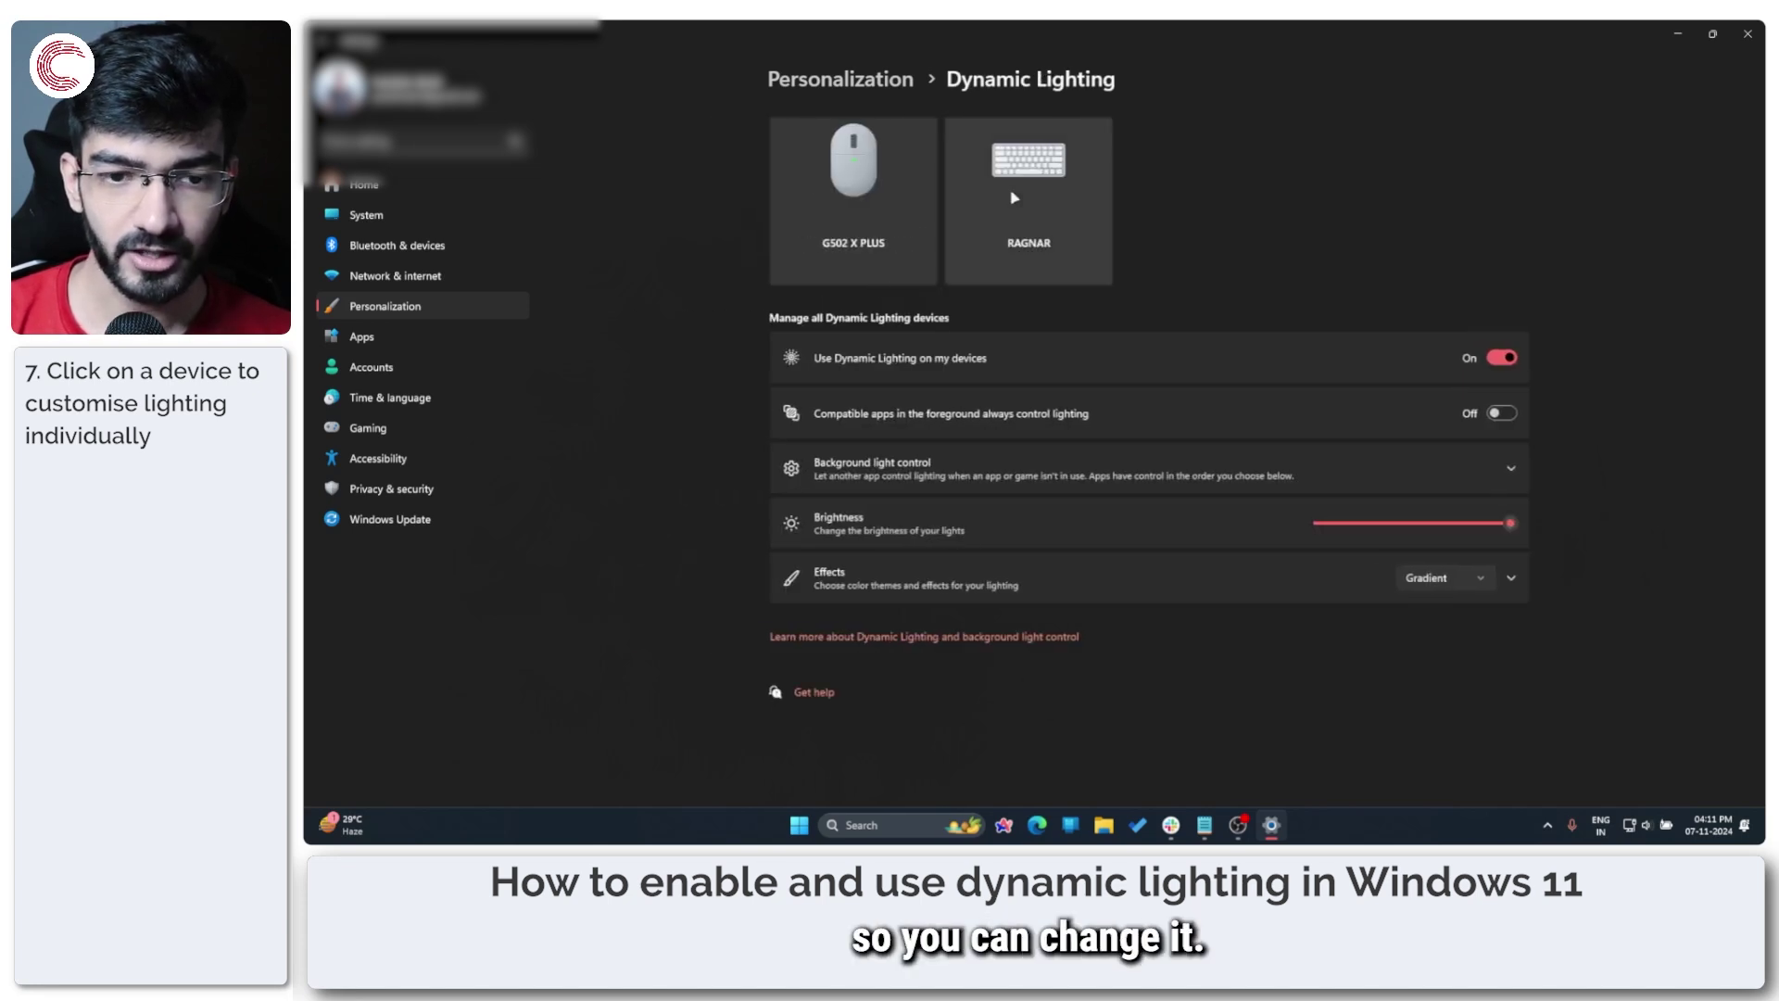
left_click(1015, 199)
left_click(1015, 88)
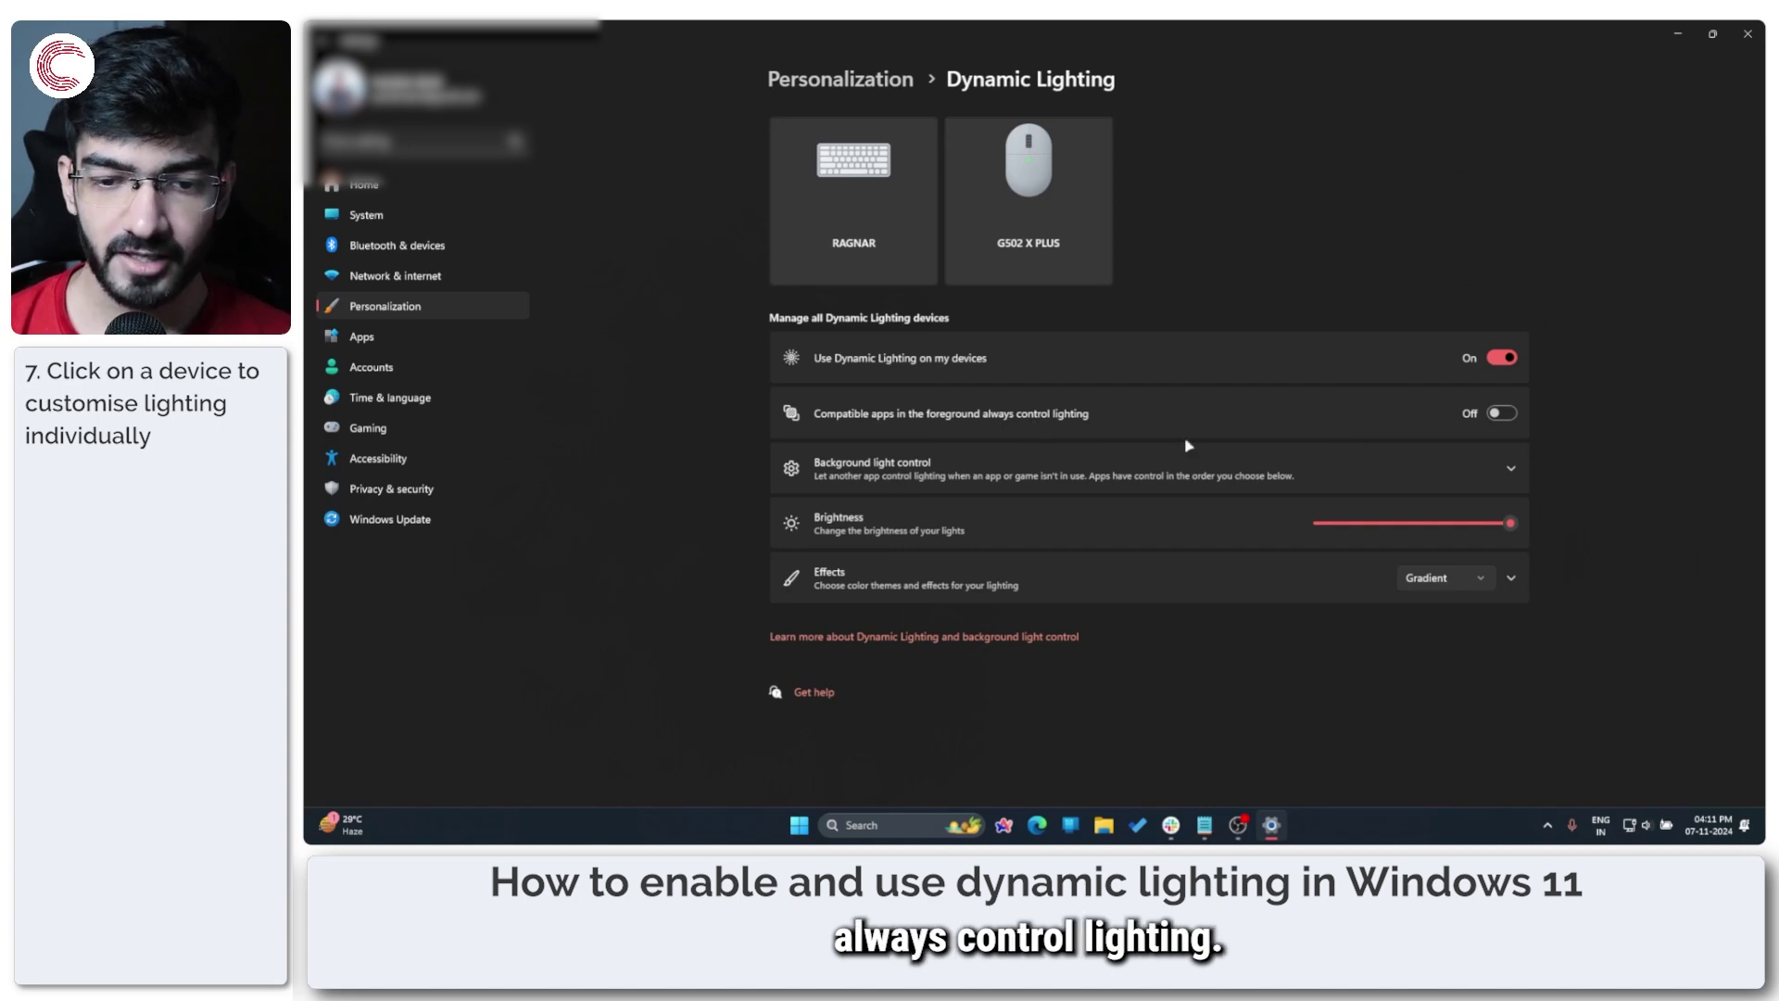
- Turn on 'Compatible apps in the foreground always control lighting'
left_click(1499, 413)
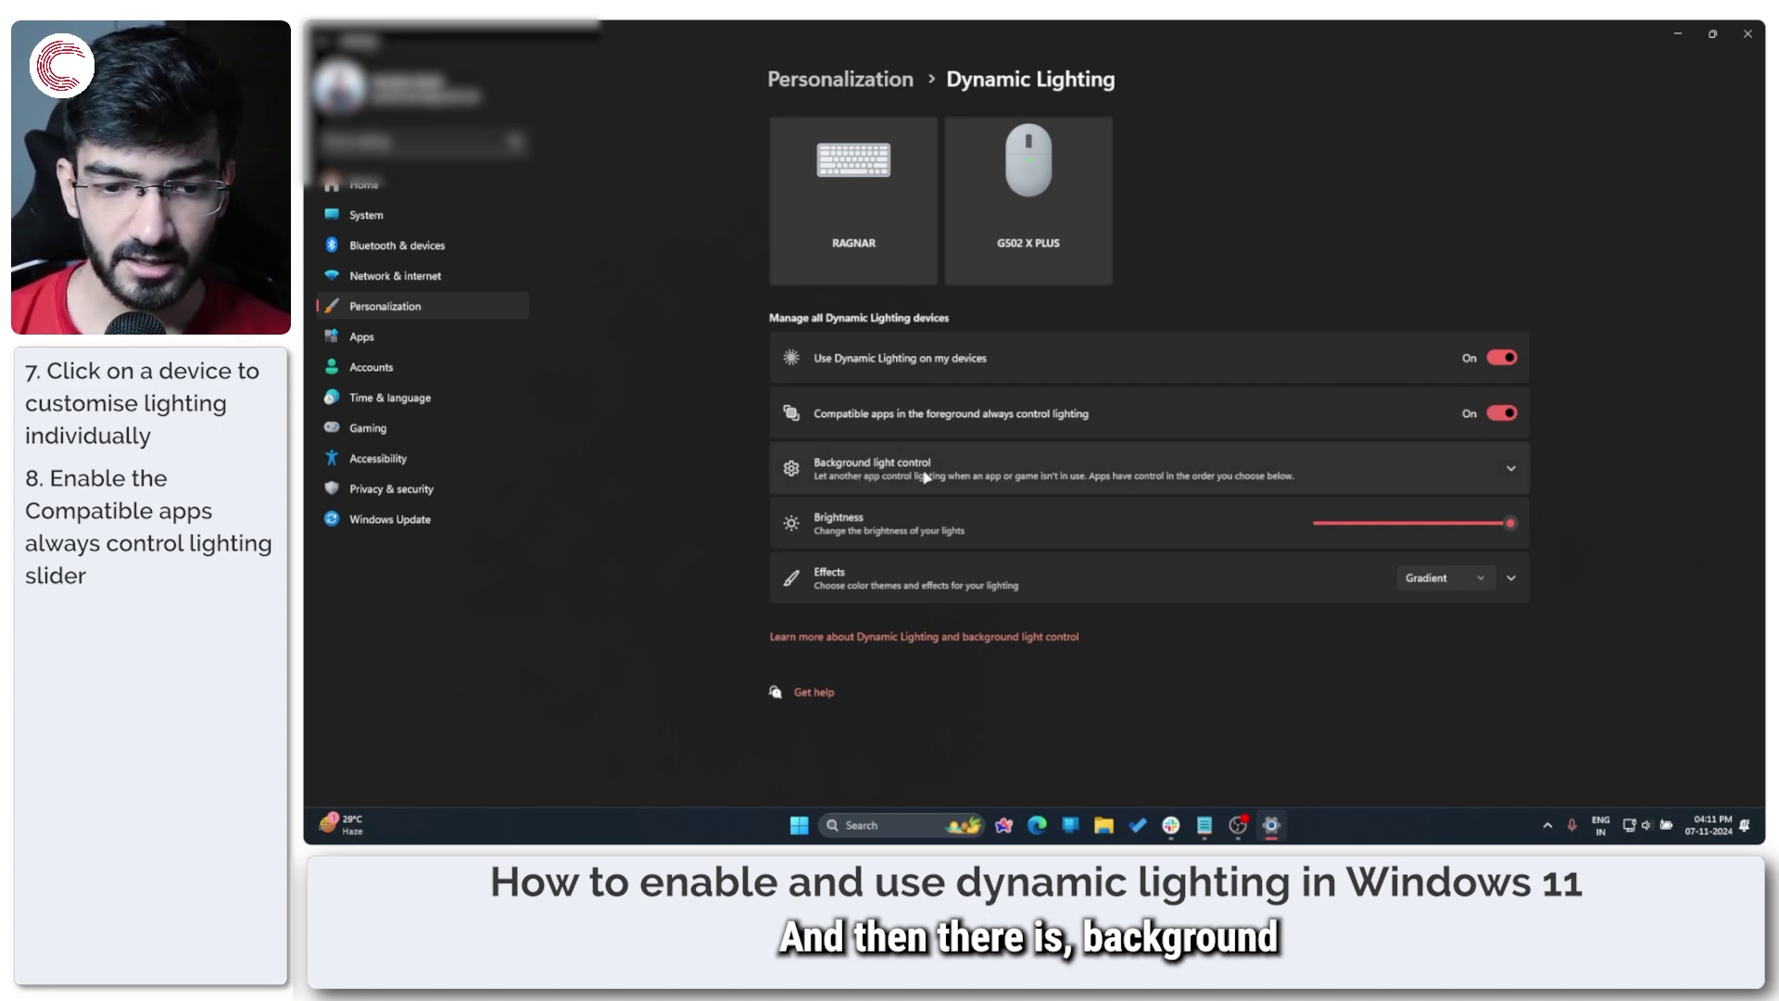
left_click(1433, 474)
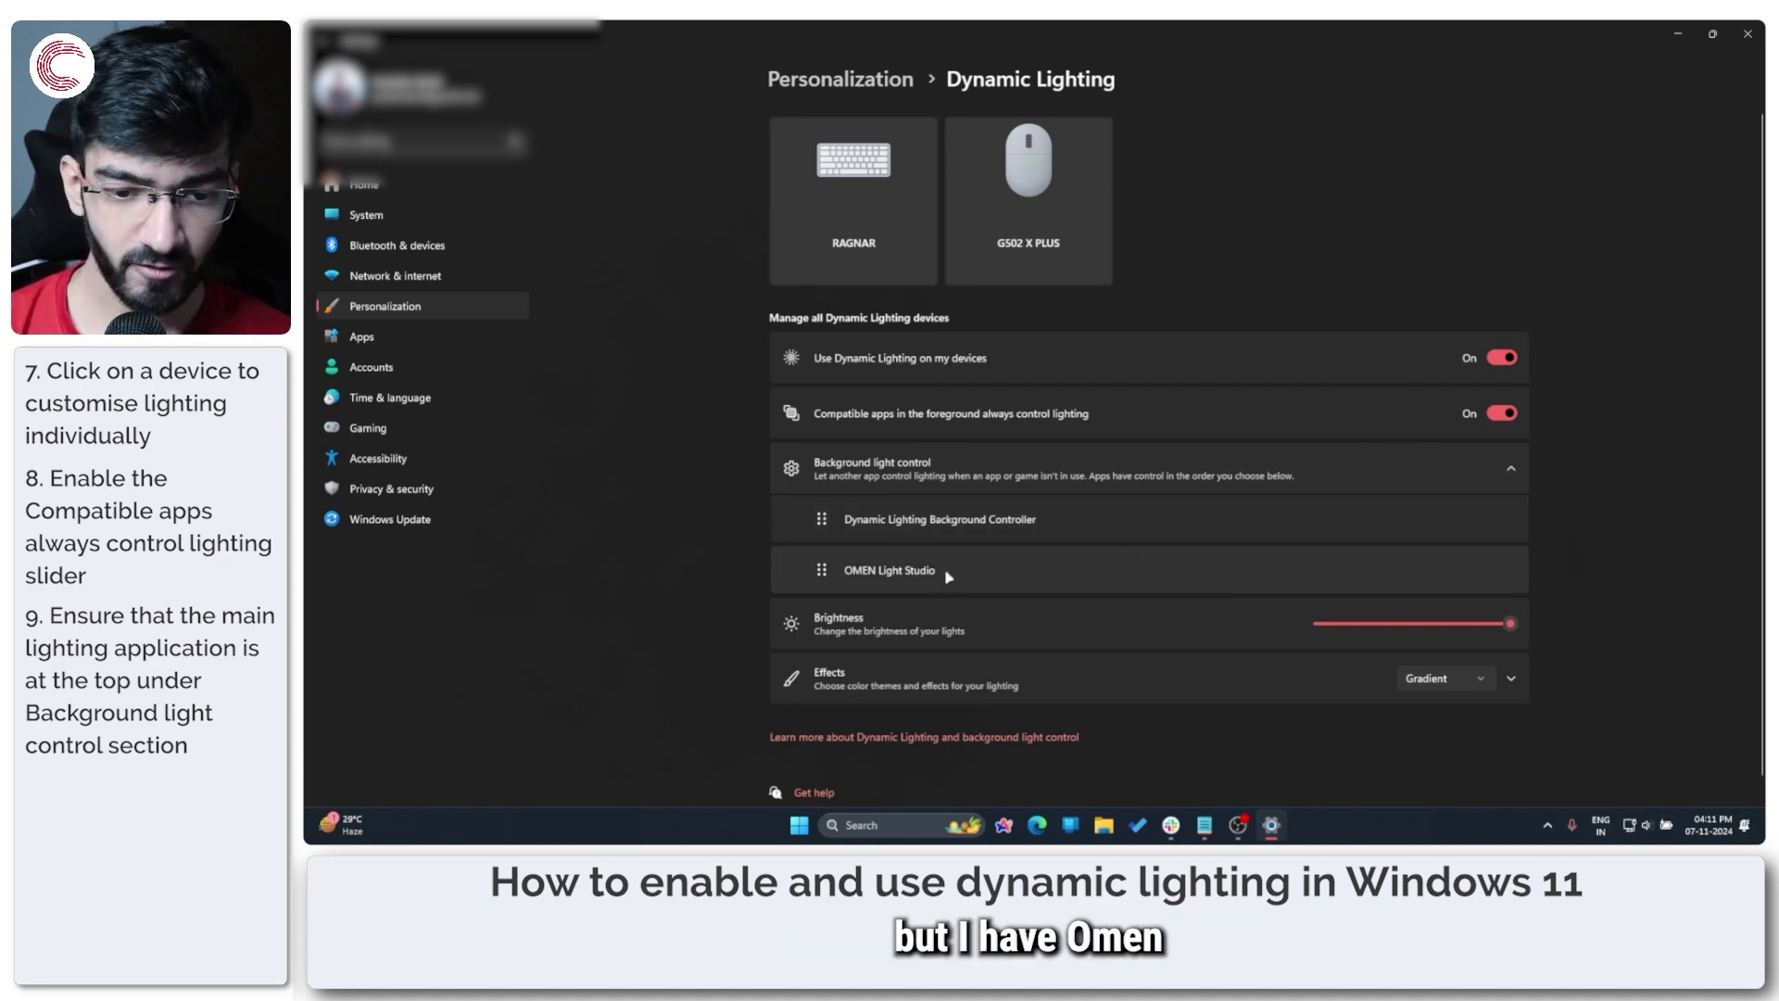
left_click_drag(1010, 574, 1010, 524)
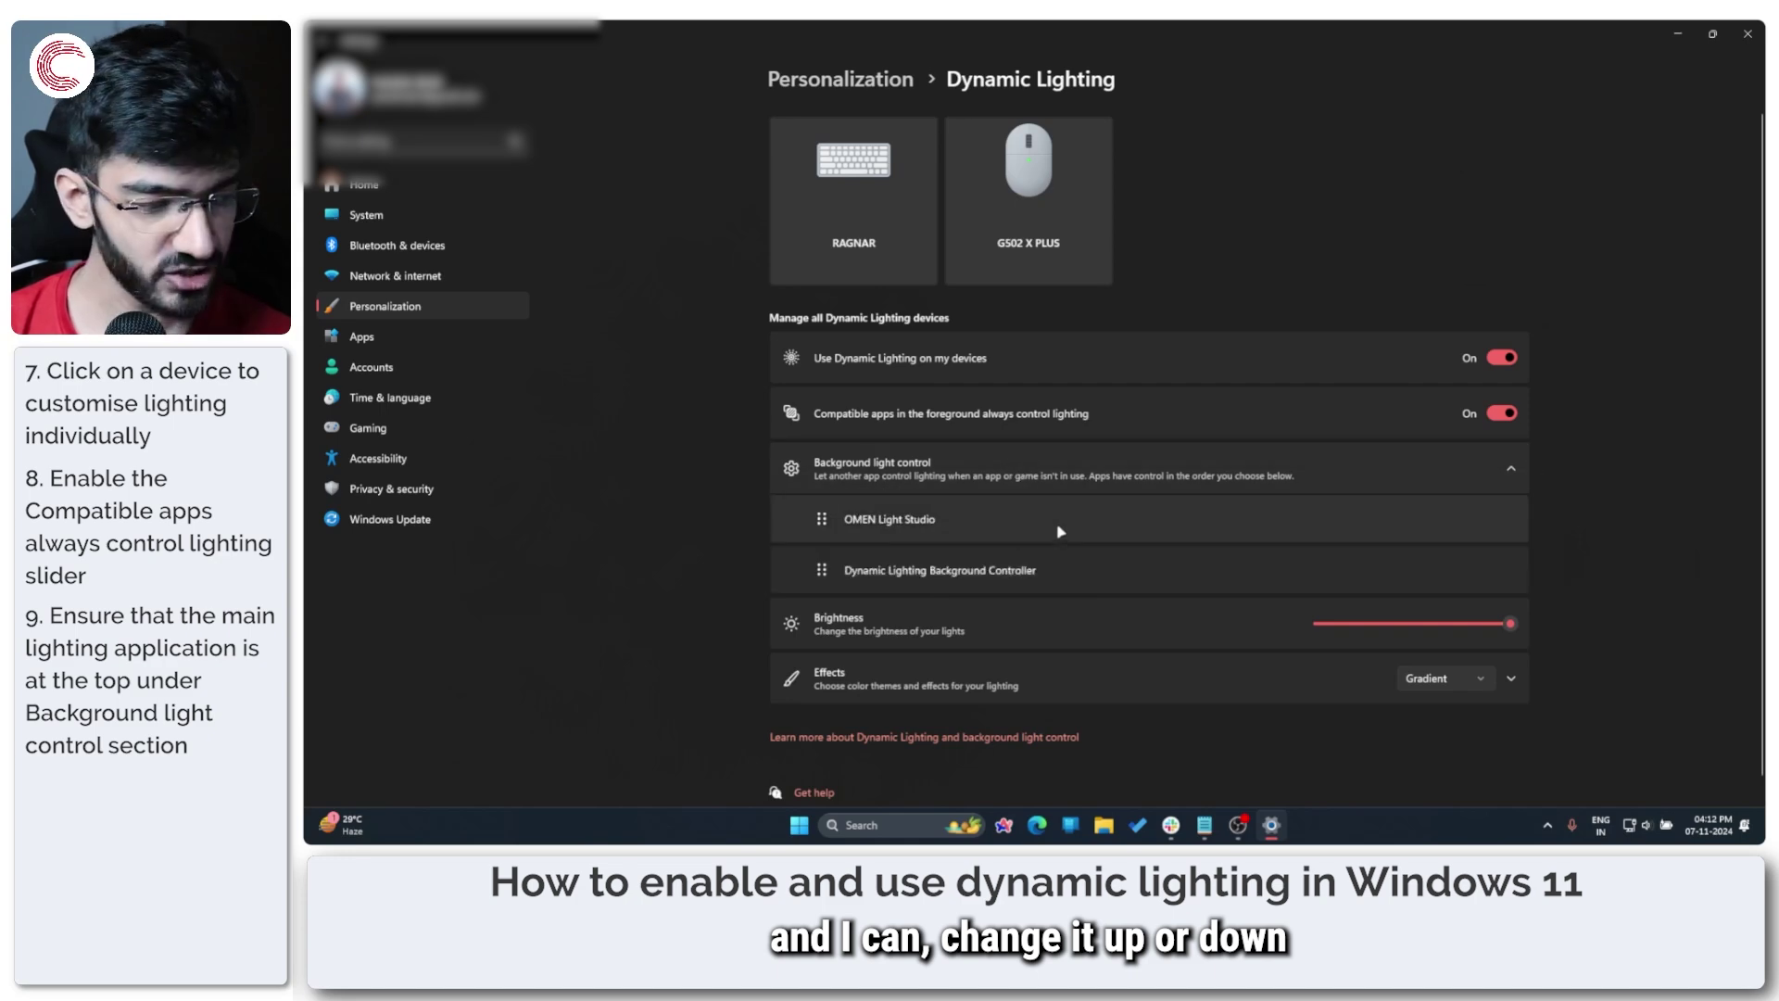
left_click_drag(1043, 526, 1026, 584)
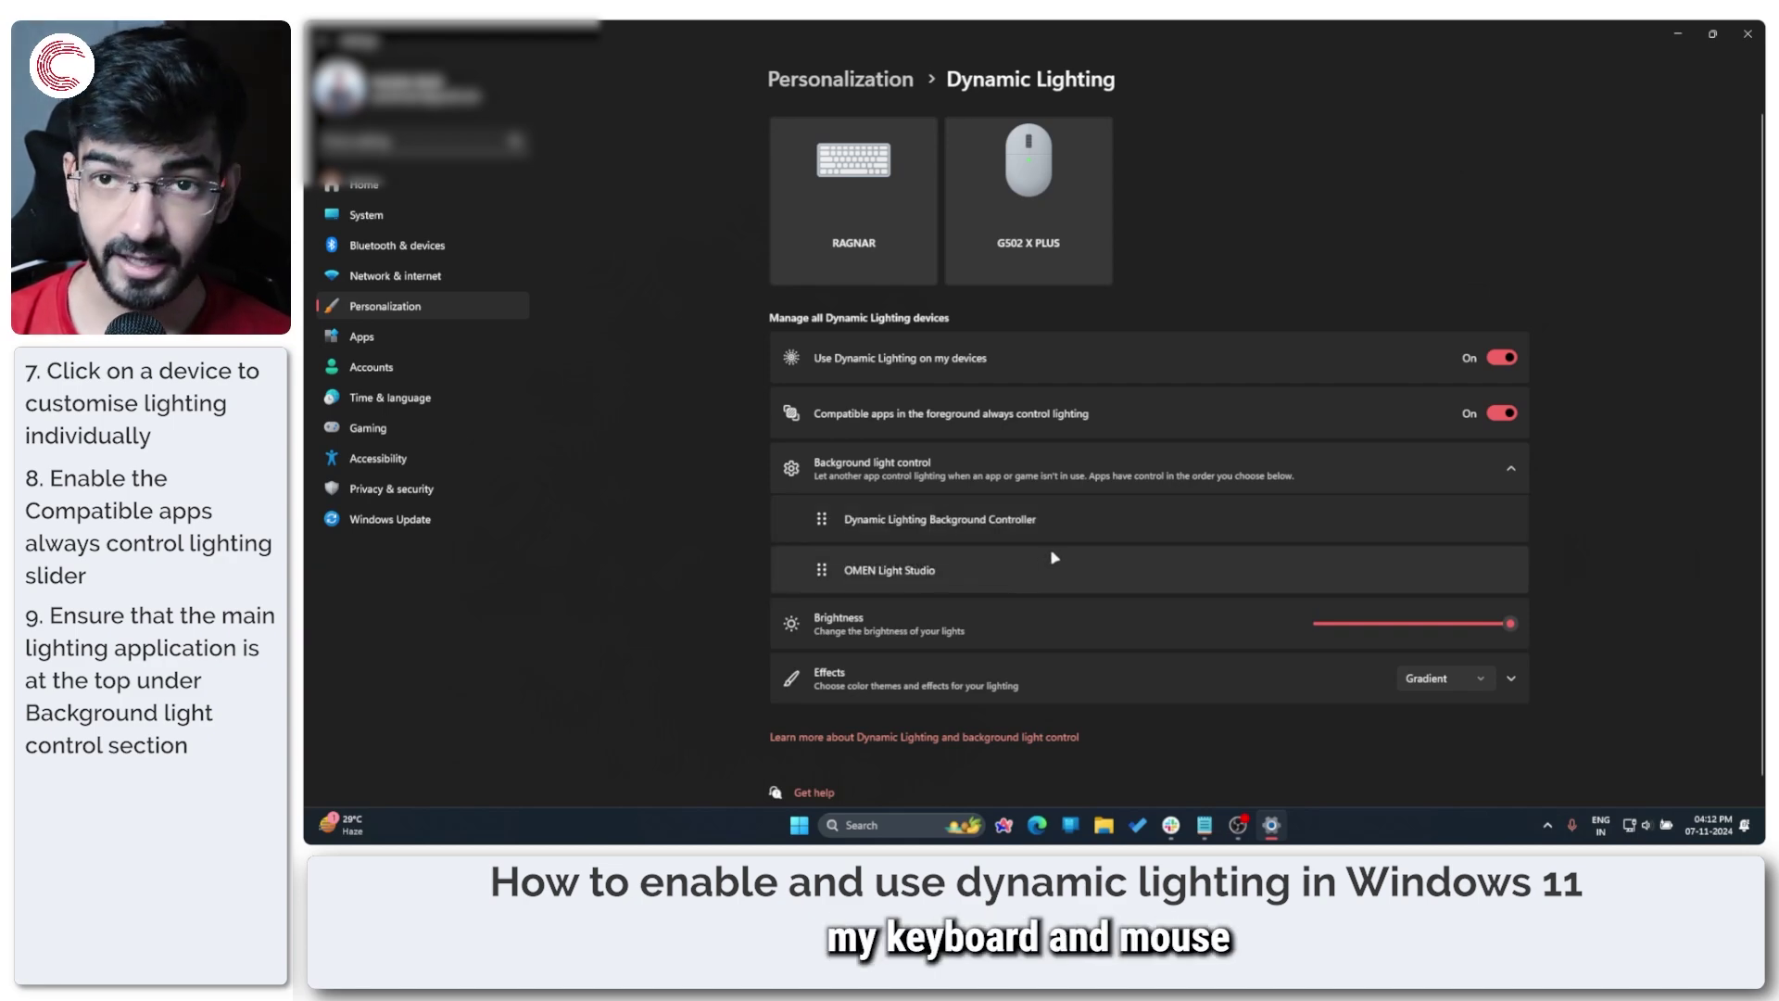
mouse_move(1044, 565)
left_mouse_down()
mouse_move(1045, 511)
mouse_move(1045, 558)
left_mouse_up()
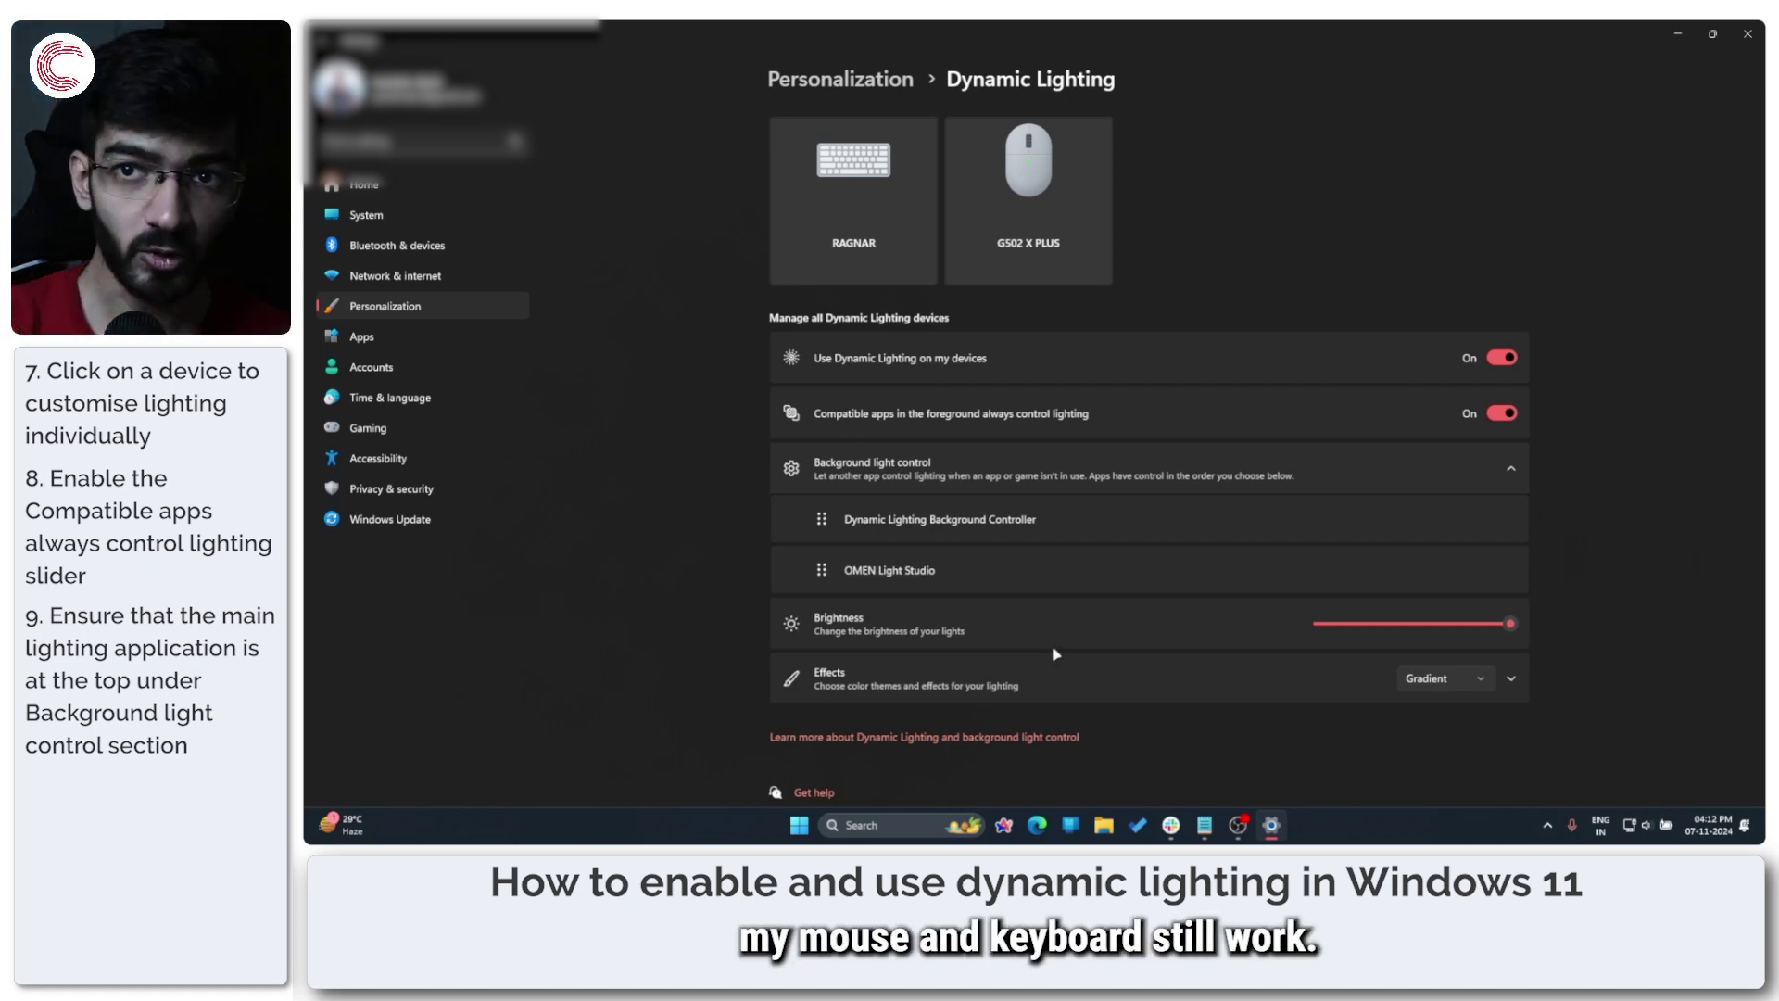
left_click_drag(991, 582, 1006, 496)
left_click_drag(990, 563, 993, 508)
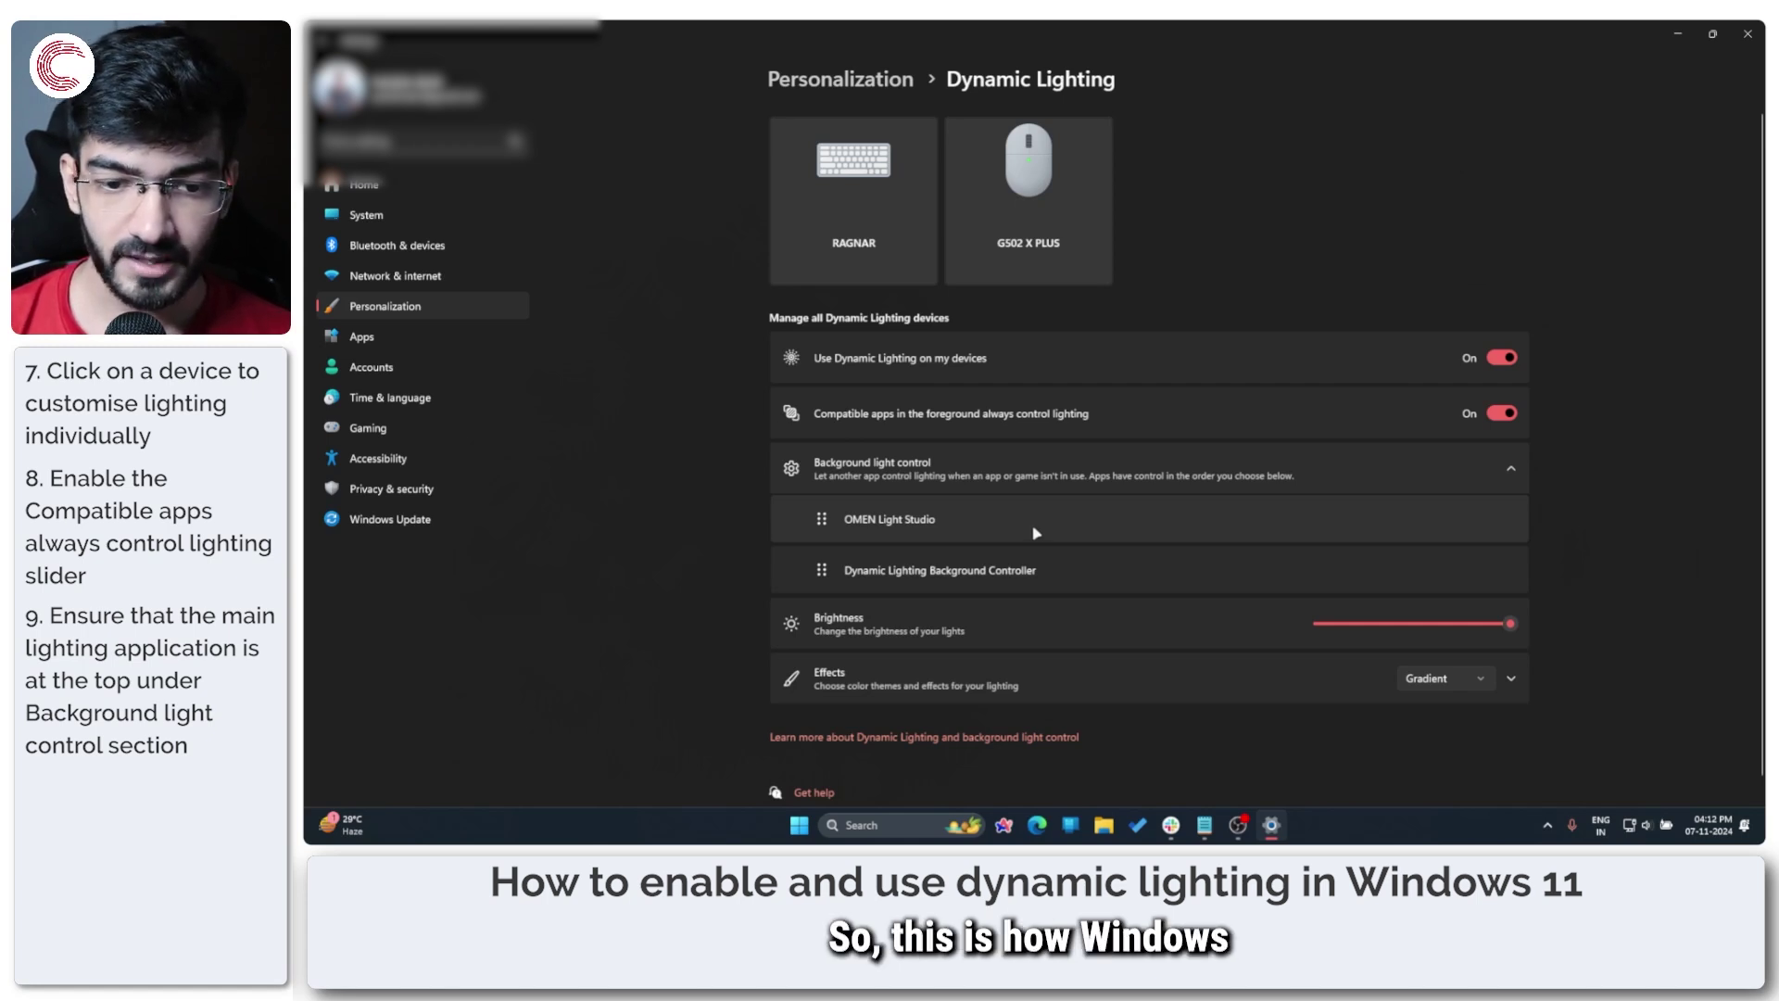
left_click_drag(1036, 533, 1042, 589)
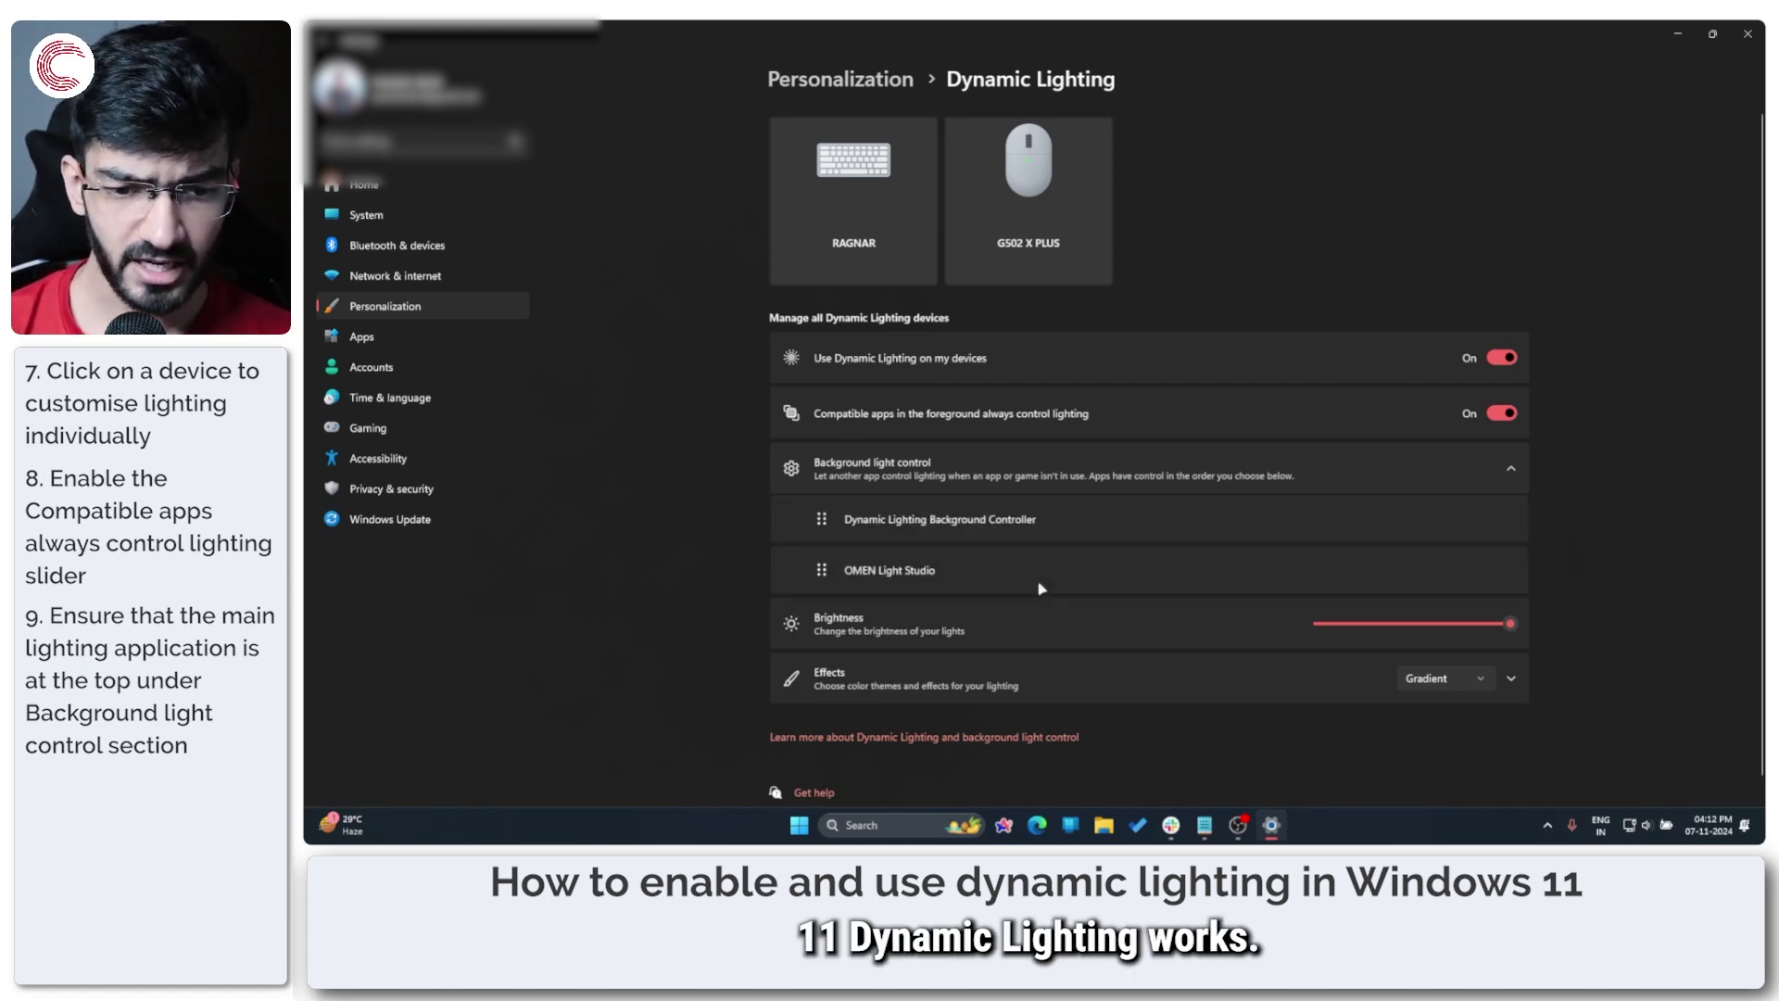
left_click(1153, 478)
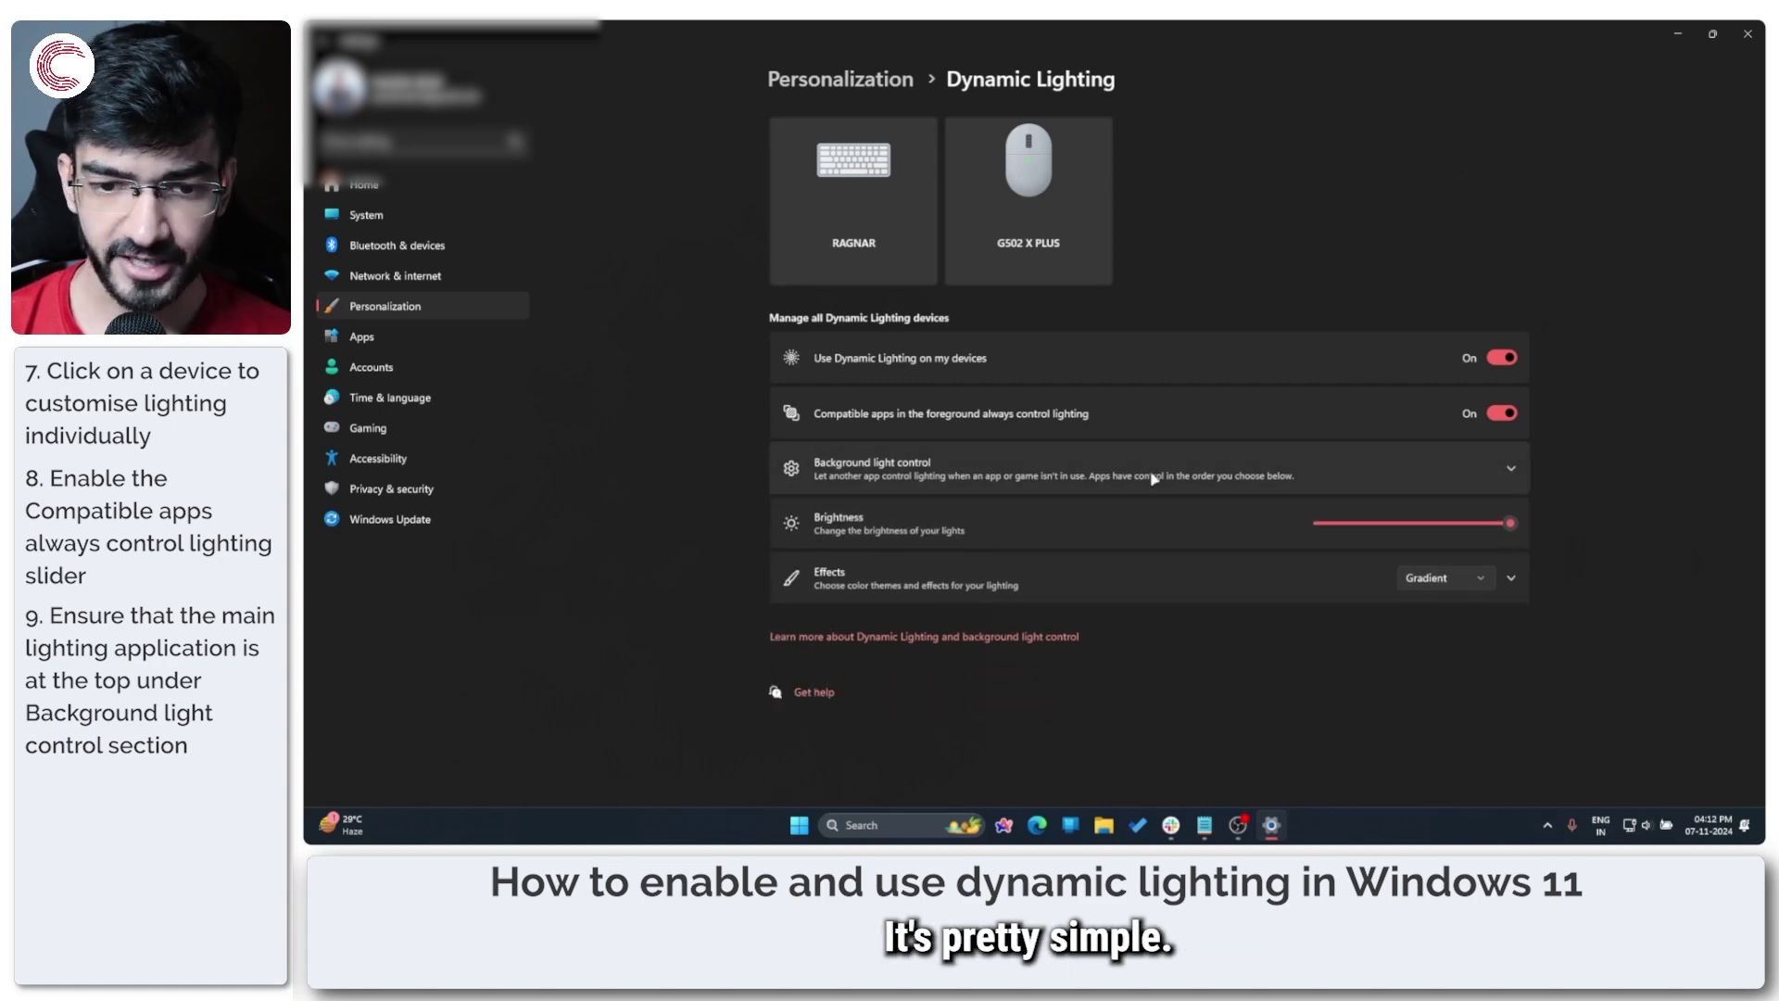